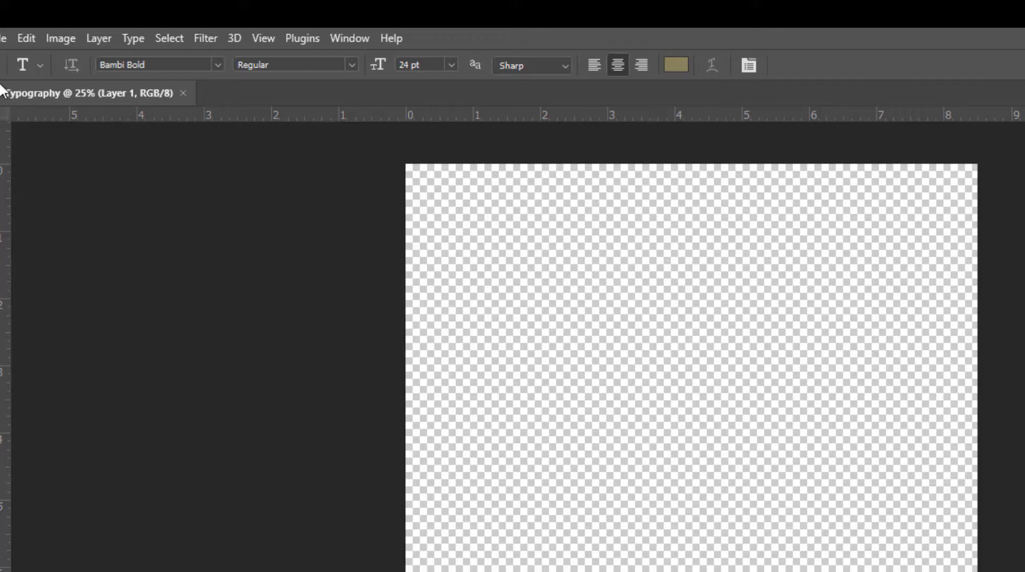
Change the type font from Bambi Bold to Broadway, keeping the Regular style
click(216, 68)
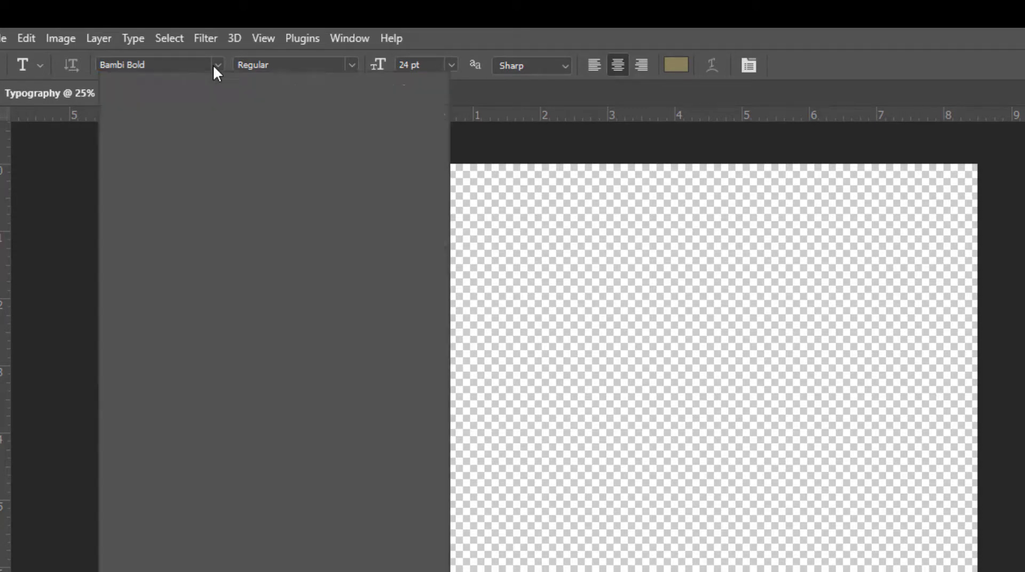
scroll(193, 286, down, 12)
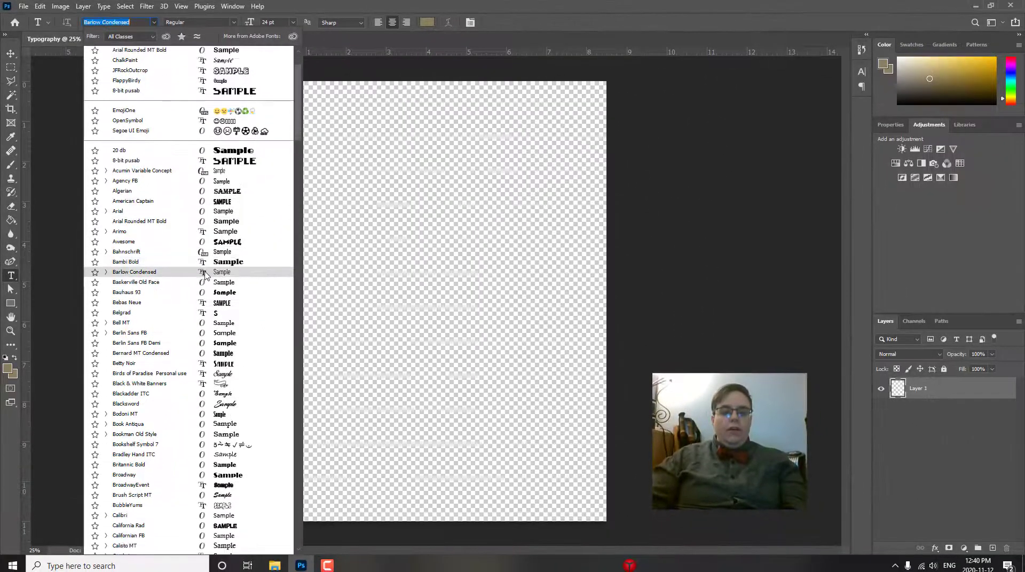
scroll(209, 420, up, 5)
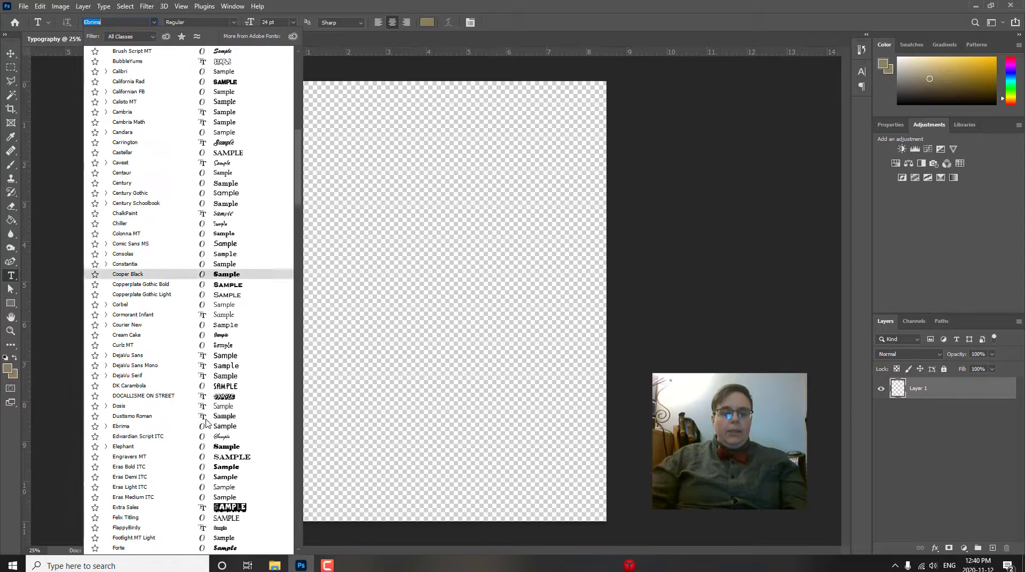
scroll(208, 380, up, 2)
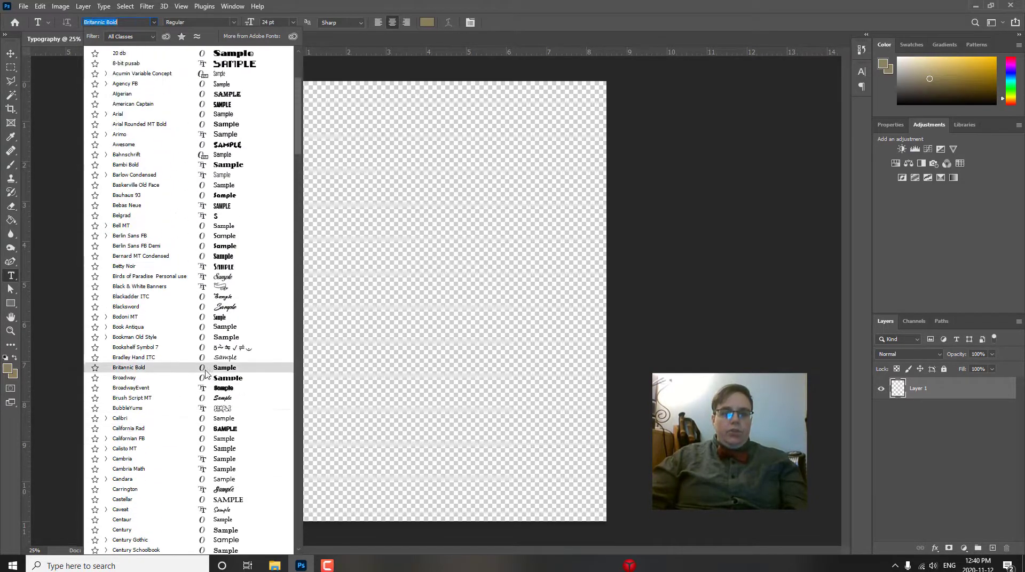
click(128, 378)
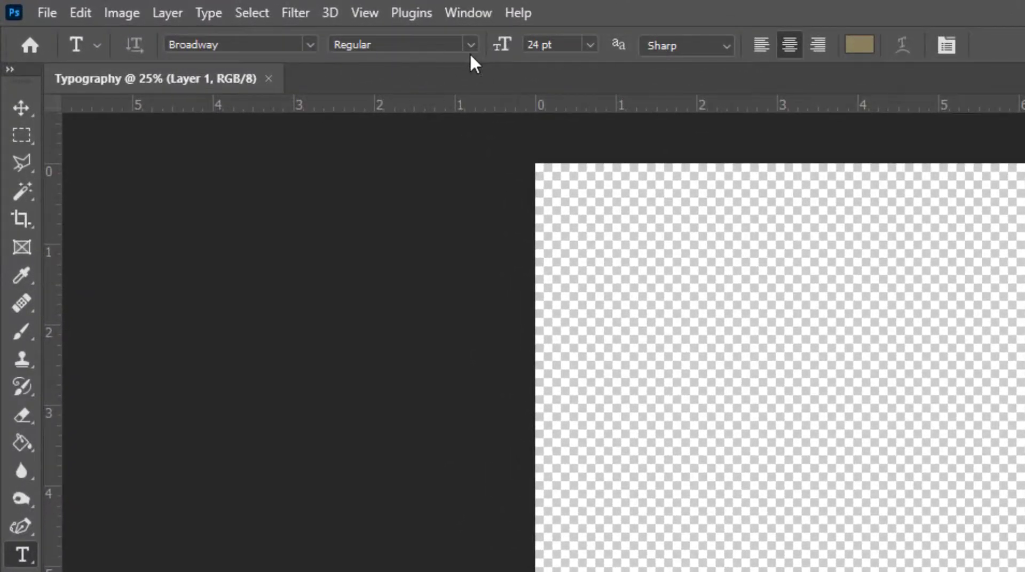
click(470, 45)
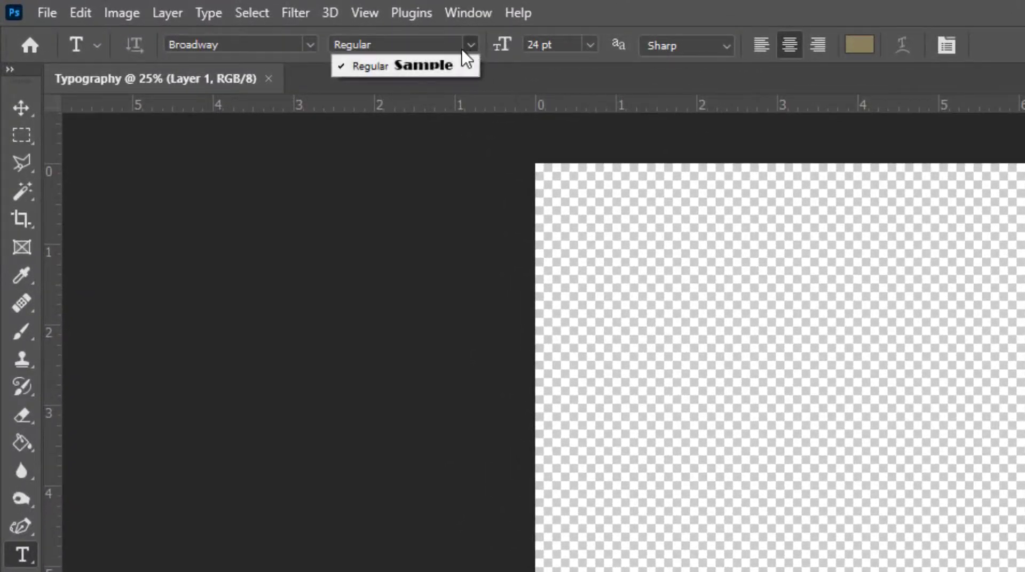
click(422, 65)
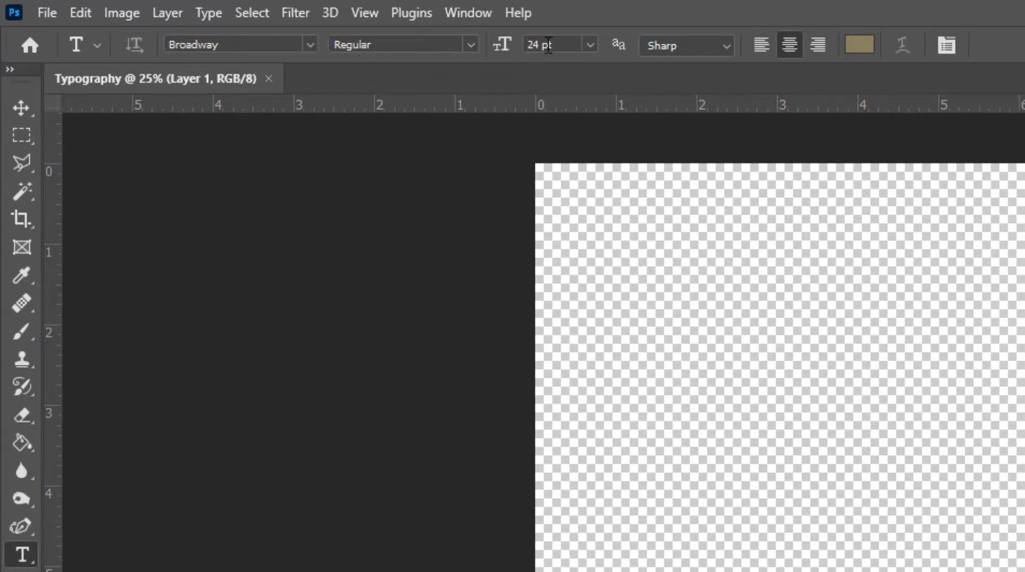
Set the Broadway type size to 150 pt, starting from the 72 pt preset
click(589, 47)
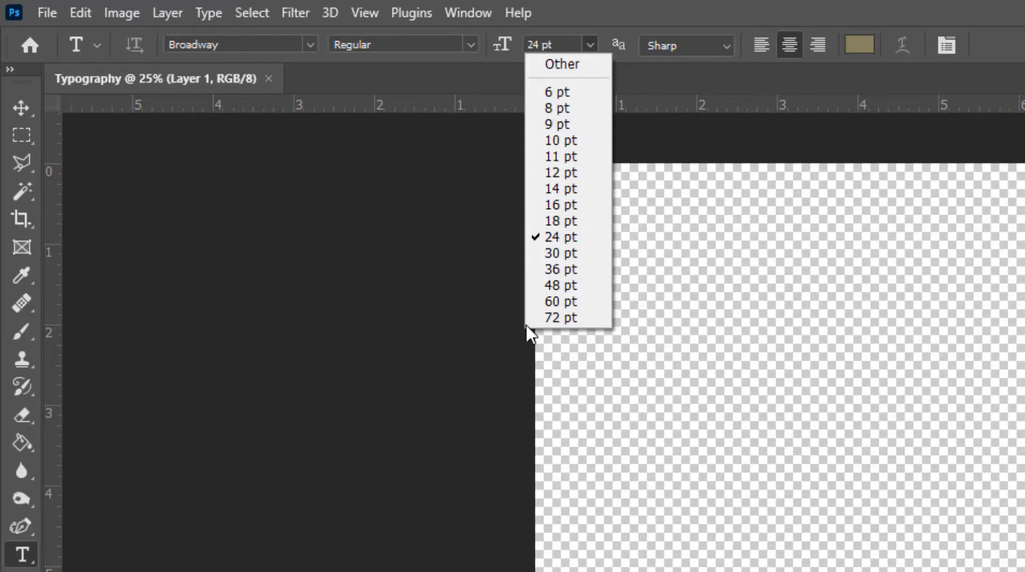
click(540, 317)
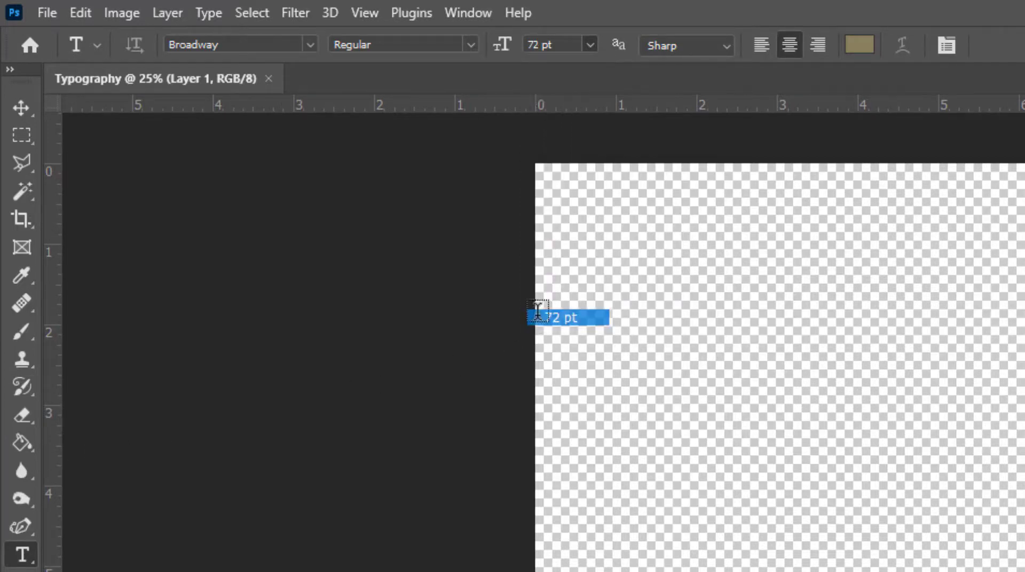
click(540, 42)
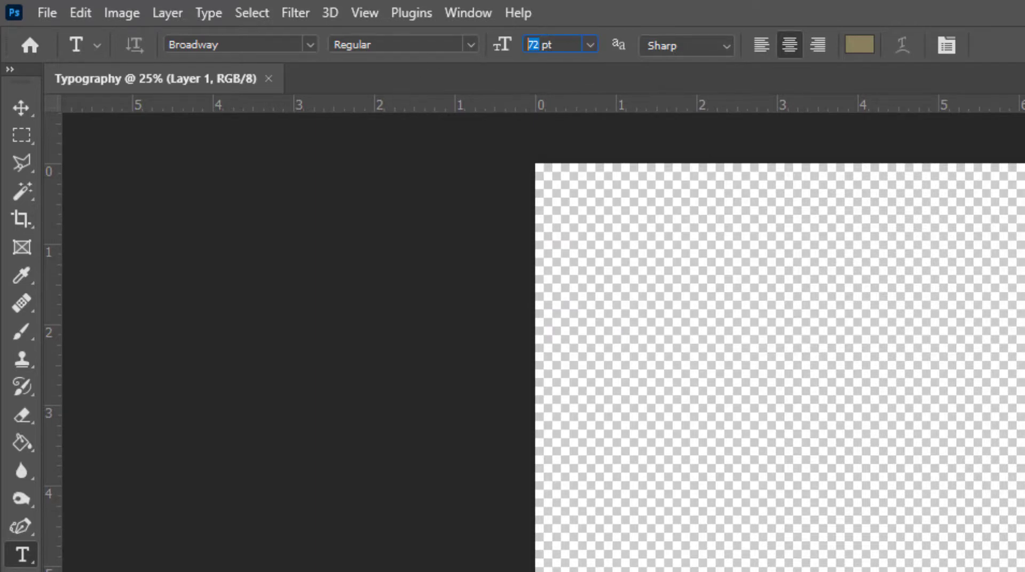
text(150)
key(Return)
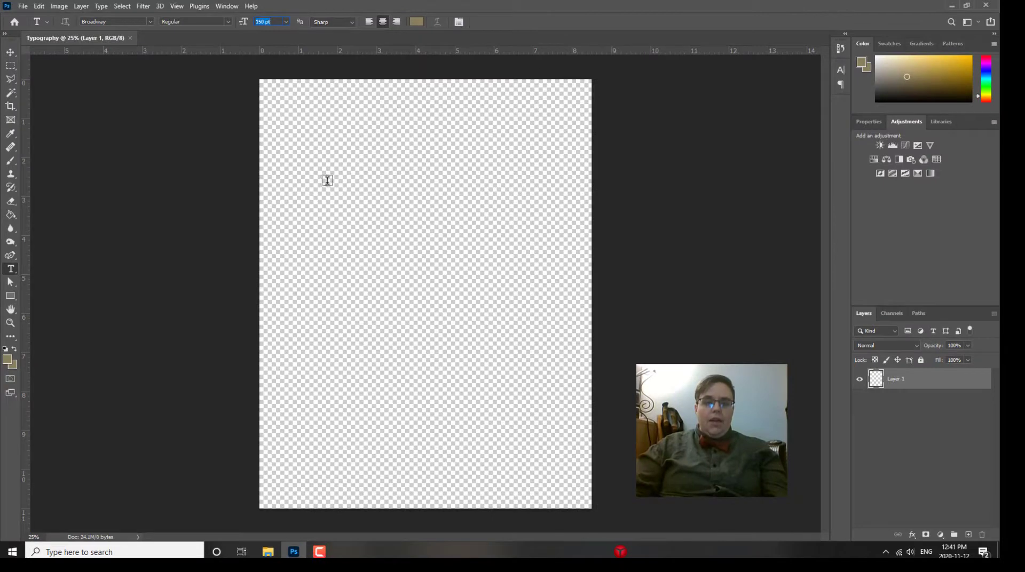
Add a Lorem Ipsum text layer, commit it, and drag Lorem across the canvas top
click(308, 179)
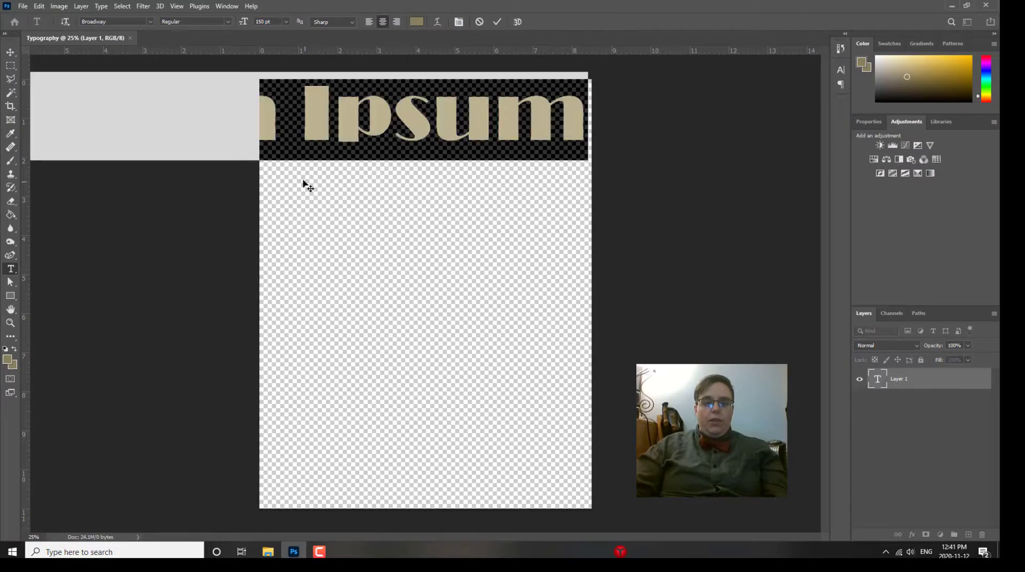
click(8, 56)
drag(281, 126, 461, 140)
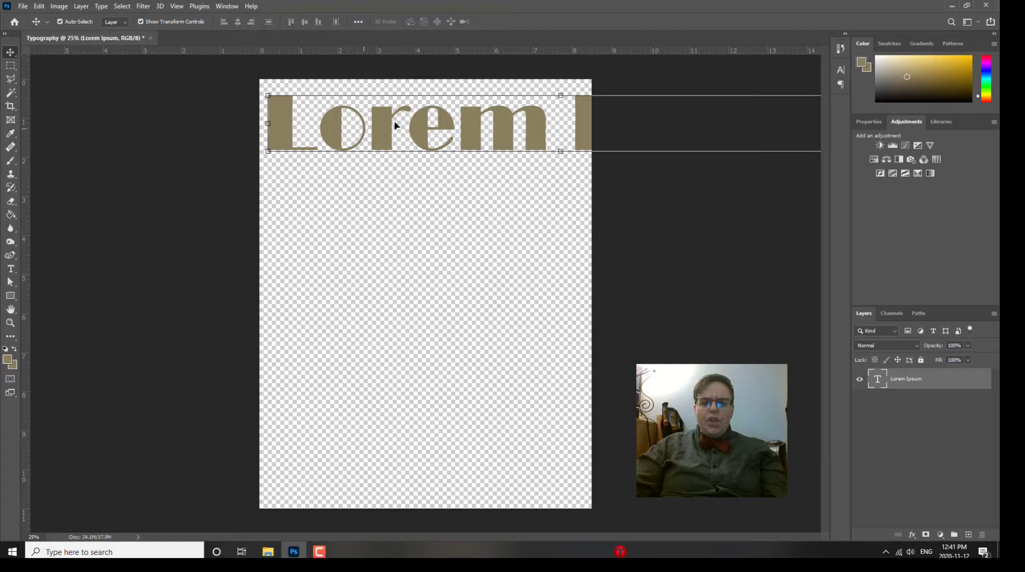
drag(579, 131, 527, 123)
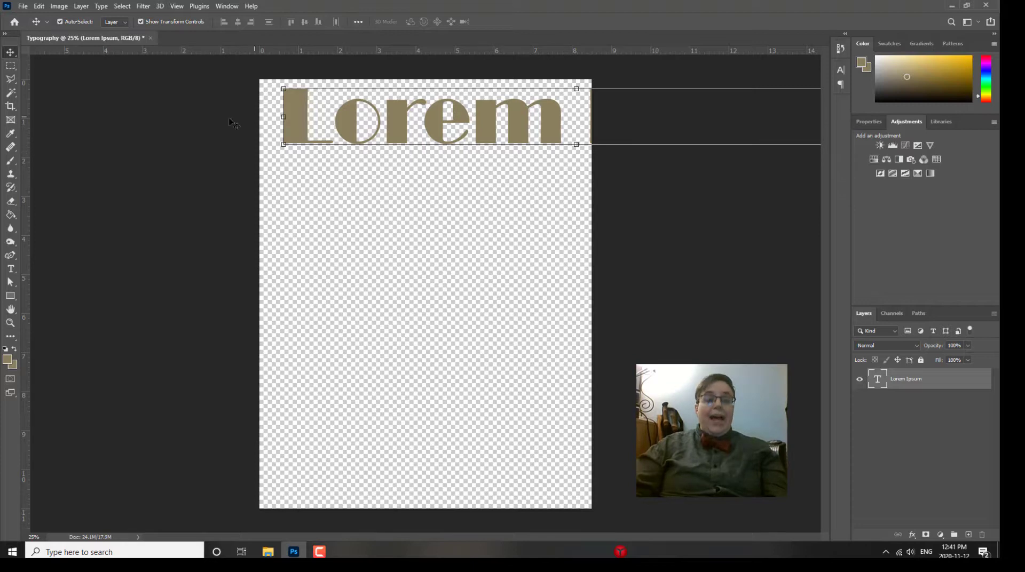
Colour the Lorem Ipsum text dark navy, hex 06085e, through the text Color Picker
click(10, 270)
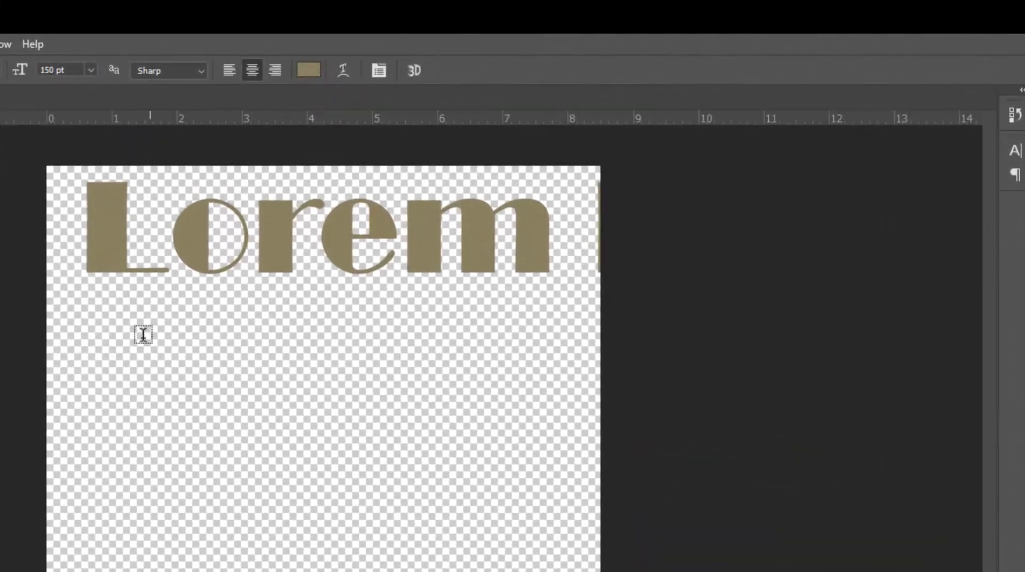
click(305, 73)
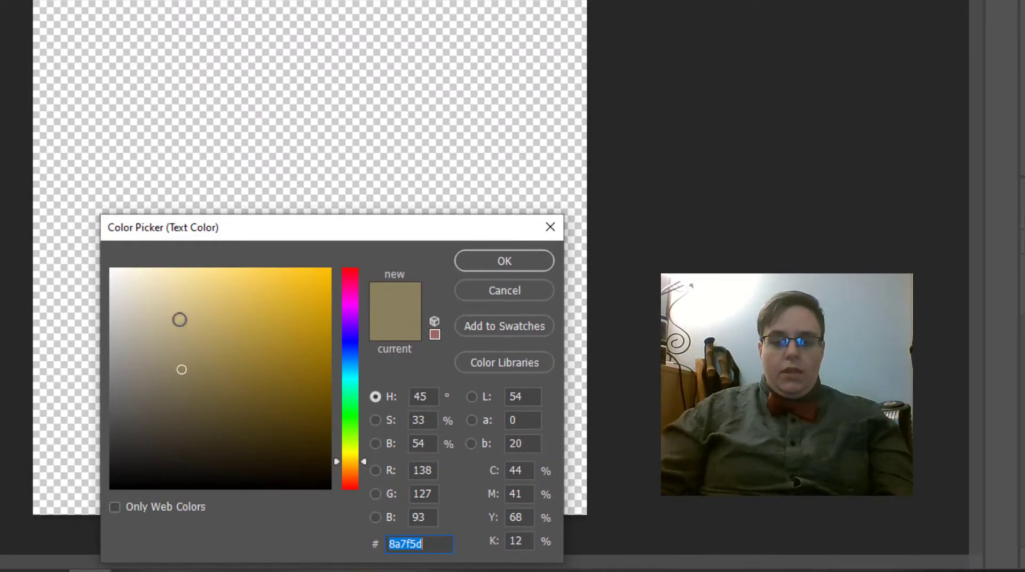
click(341, 343)
click(328, 282)
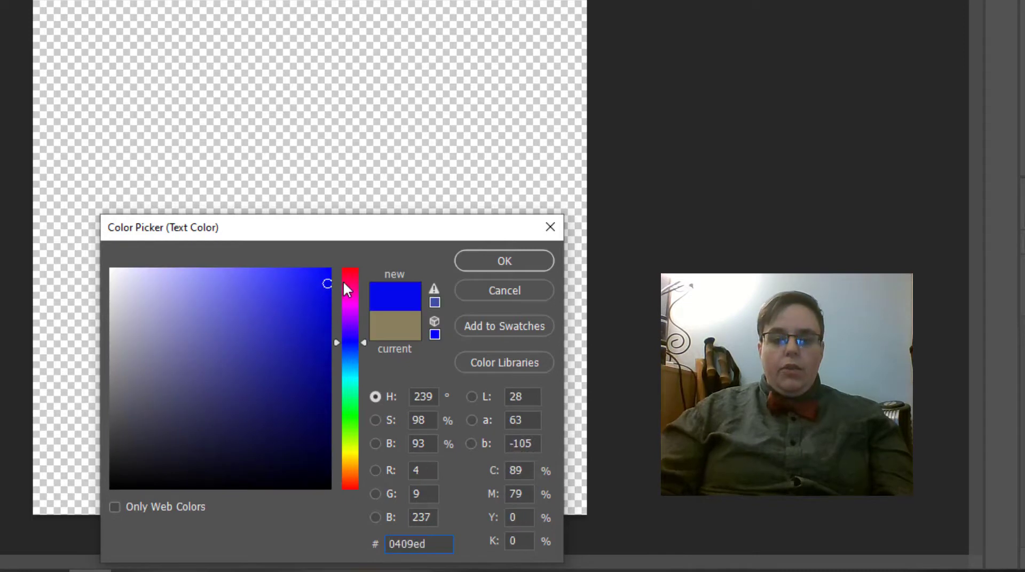
click(304, 368)
click(316, 407)
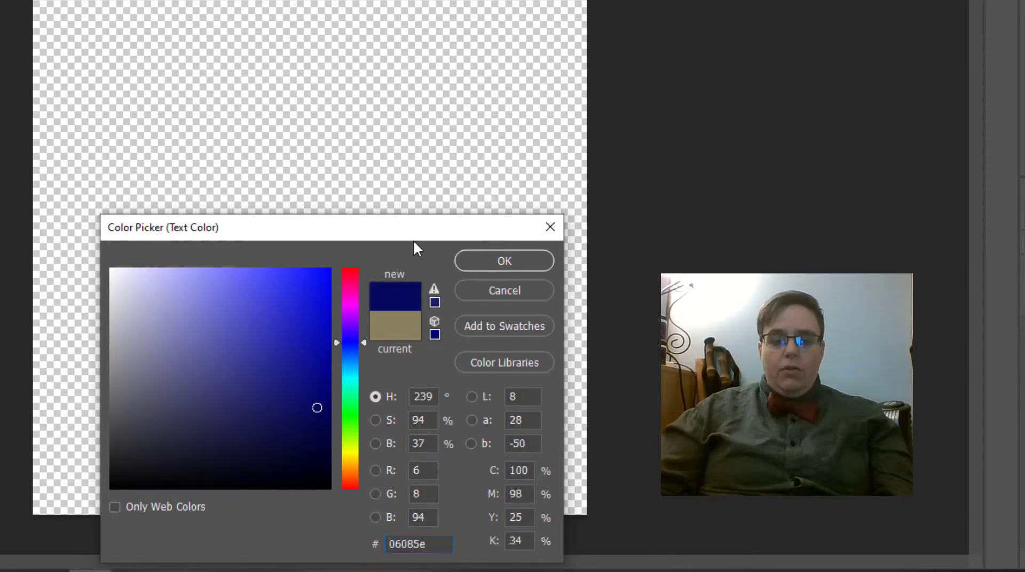
drag(415, 235, 406, 0)
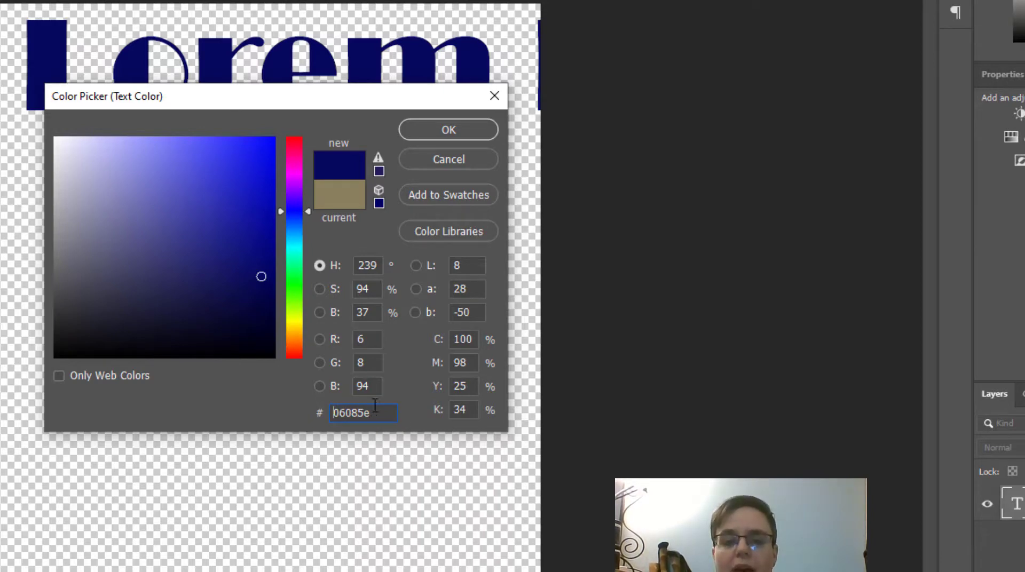
drag(373, 102, 408, 135)
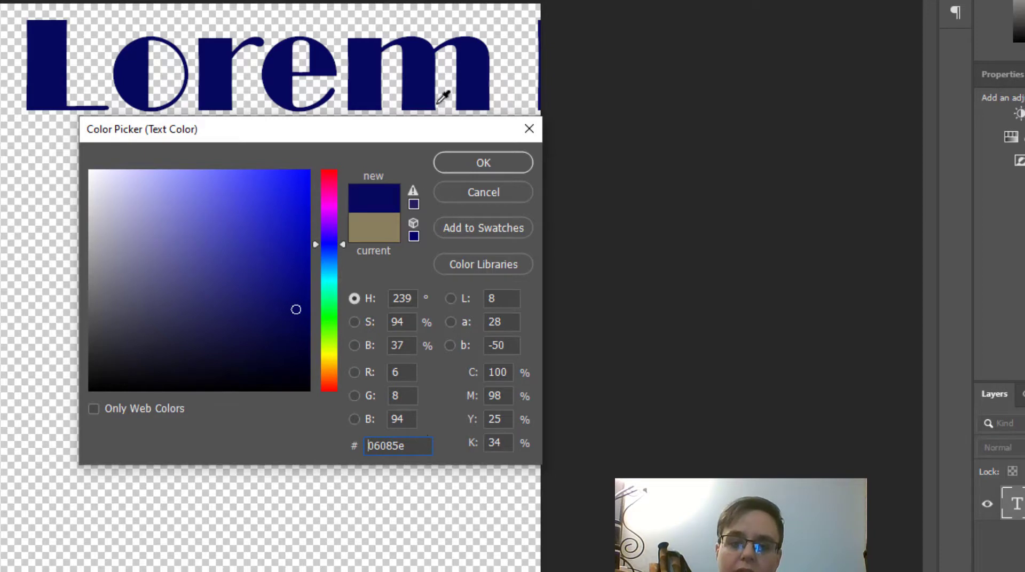
mouse_move(419, 137)
mouse_down()
mouse_move(437, 176)
mouse_move(435, 140)
mouse_up()
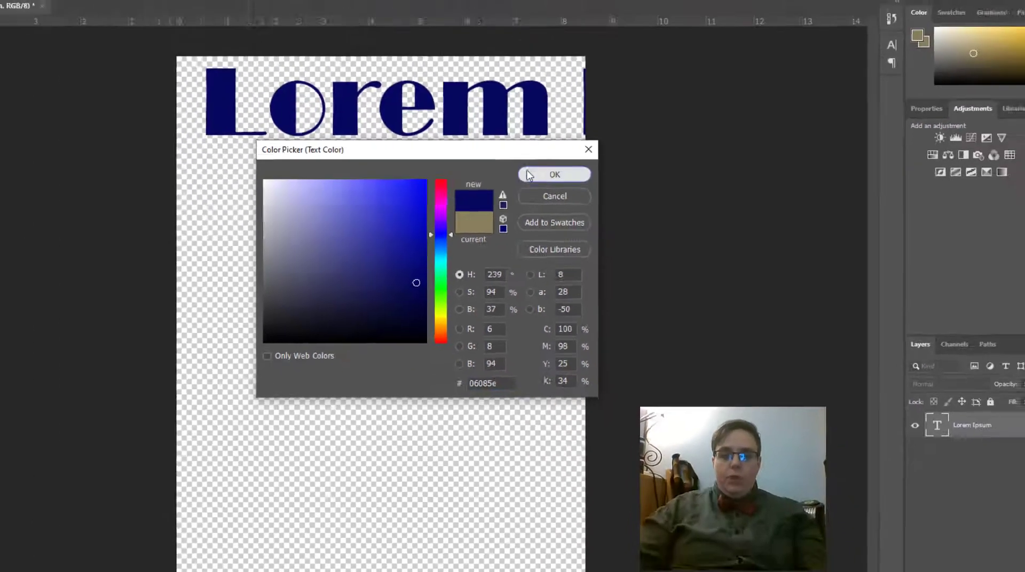
click(527, 175)
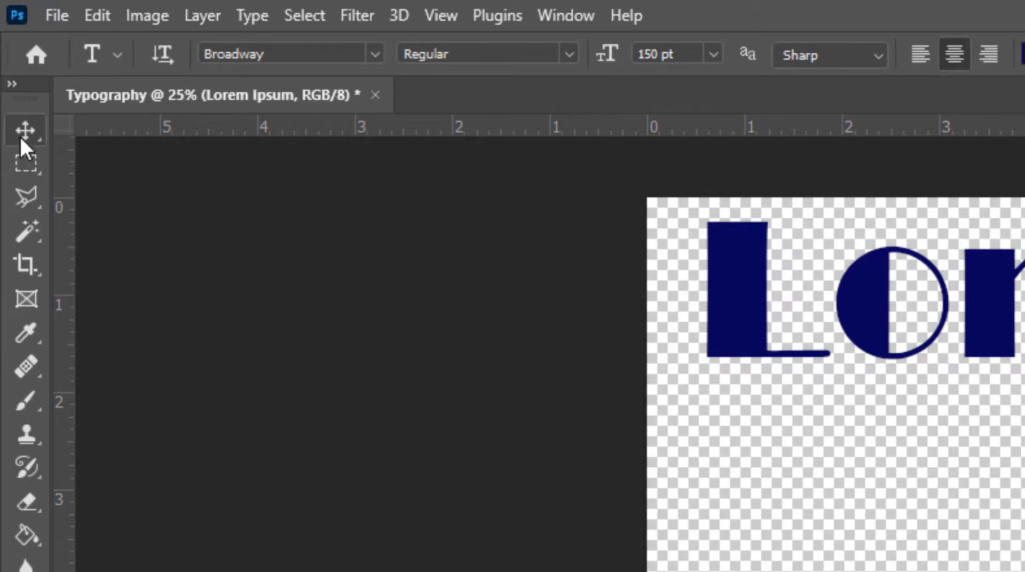
Move the navy Lorem text further right near the canvas top and show its transform controls
click(23, 144)
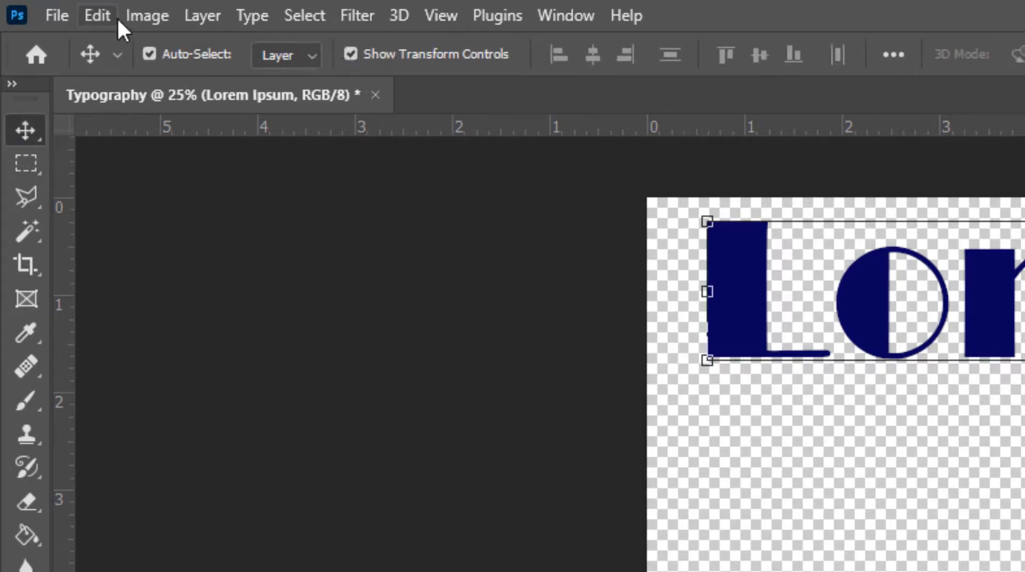
click(351, 54)
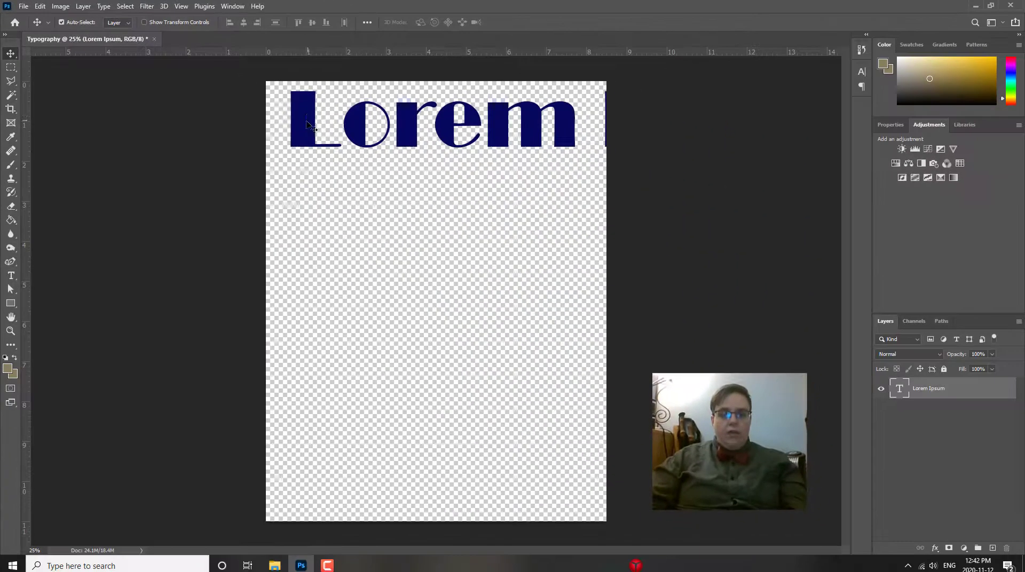
drag(780, 446, 790, 516)
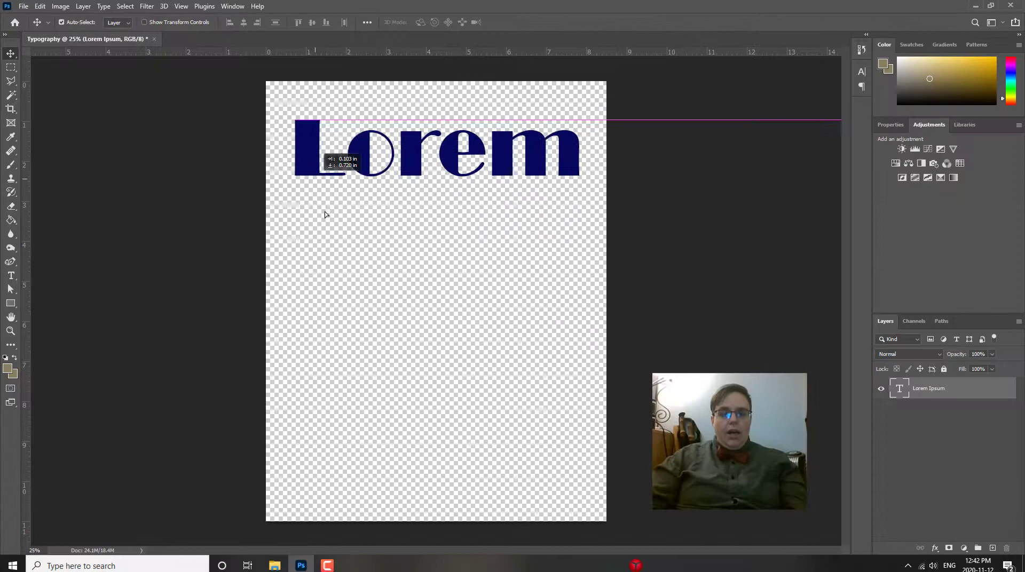
drag(326, 214, 322, 150)
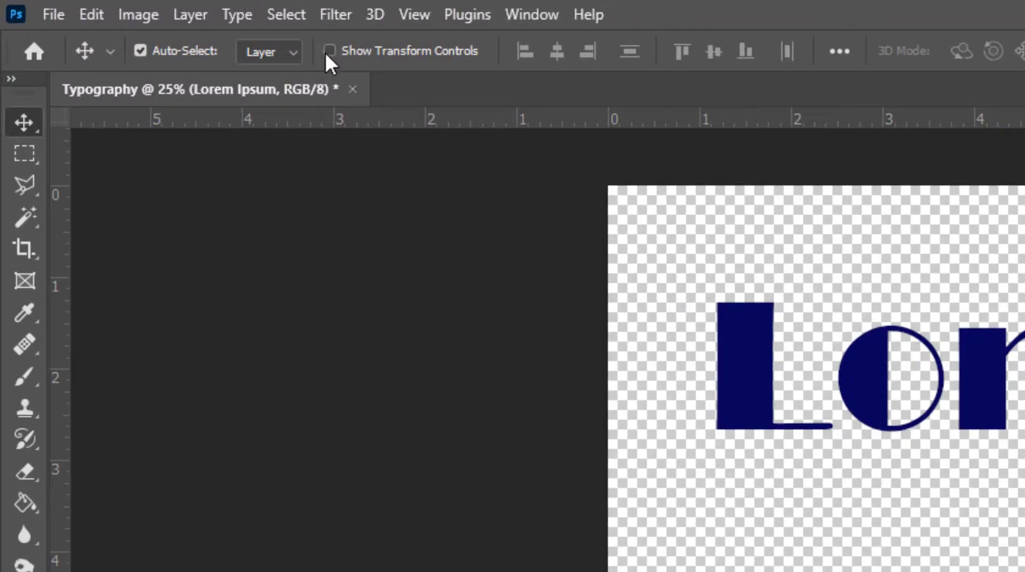
click(328, 52)
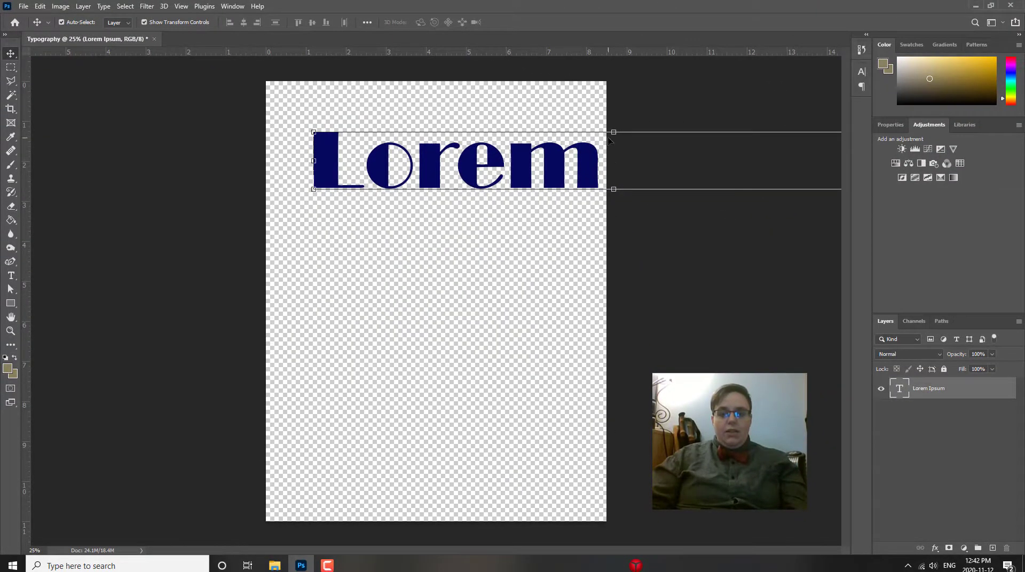
drag(313, 132, 277, 136)
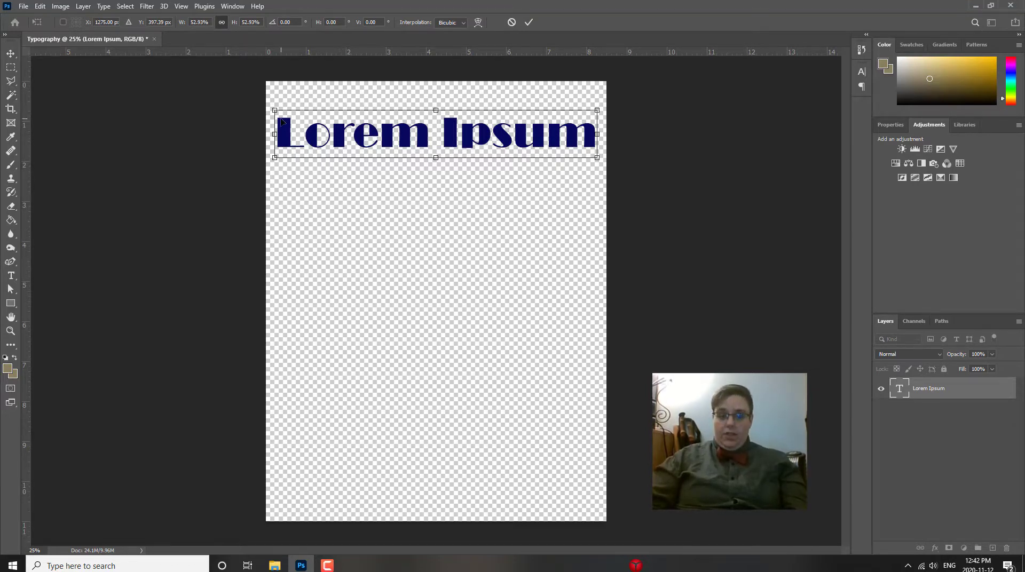
mouse_move(275, 111)
mouse_down()
mouse_move(334, 149)
mouse_move(276, 119)
mouse_up()
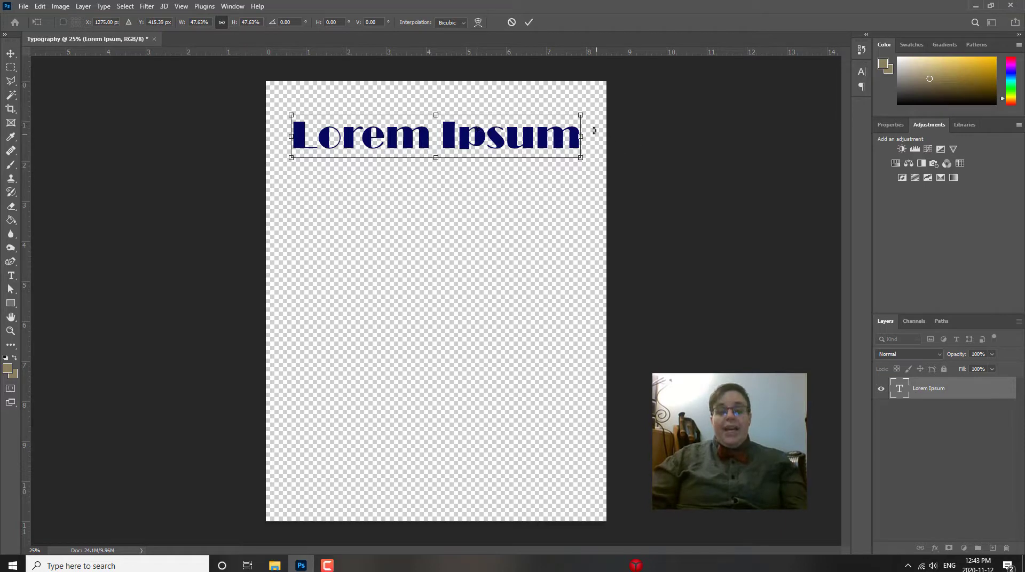
mouse_move(580, 160)
mouse_down()
mouse_move(544, 217)
mouse_move(411, 252)
mouse_move(544, 274)
mouse_move(575, 393)
mouse_move(579, 301)
mouse_move(542, 354)
mouse_move(544, 500)
mouse_move(525, 209)
mouse_move(542, 125)
mouse_move(733, 179)
mouse_move(517, 141)
mouse_move(521, 64)
mouse_move(552, 149)
mouse_move(552, 242)
mouse_move(558, 180)
mouse_move(569, 217)
mouse_move(576, 187)
mouse_move(561, 201)
mouse_move(564, 161)
mouse_up()
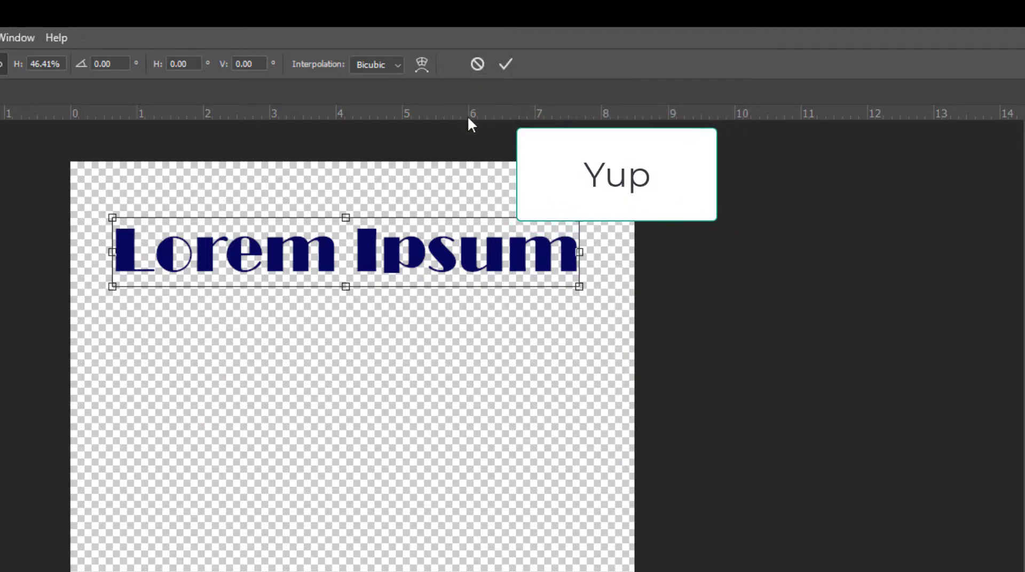
click(477, 64)
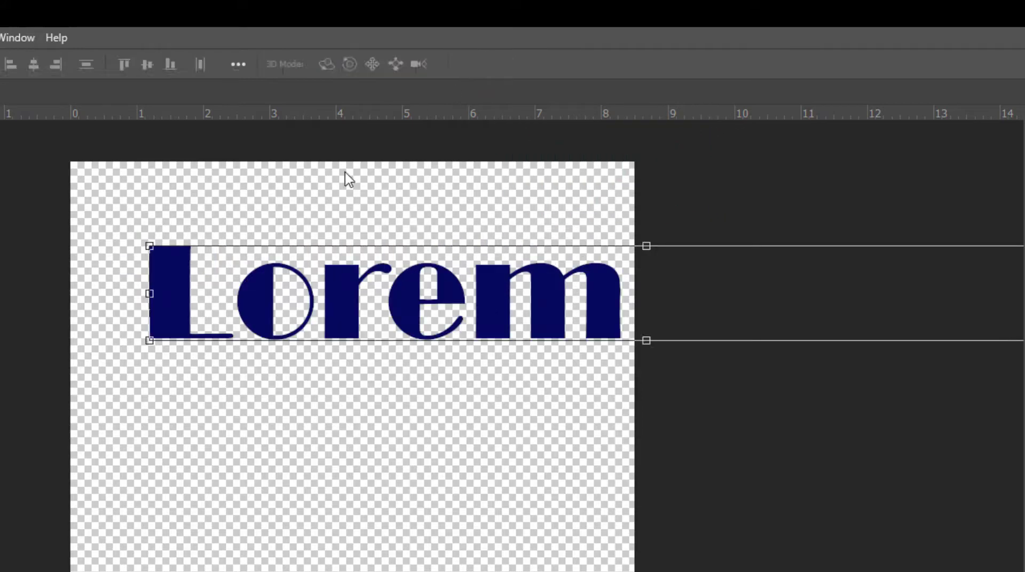
Reposition the Lorem text near the canvas top, then select its whole line for retyping
drag(274, 310, 215, 292)
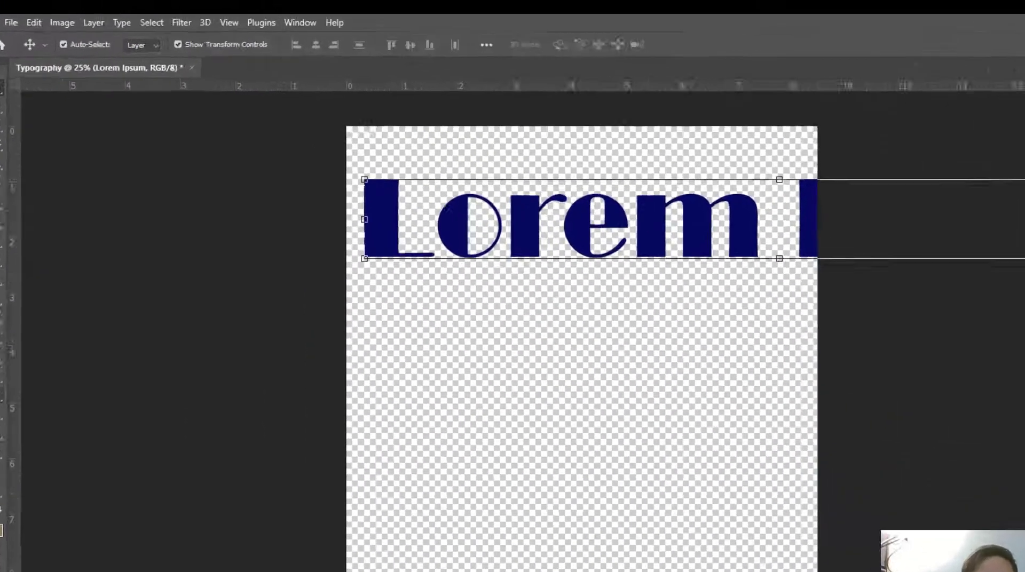
click(11, 276)
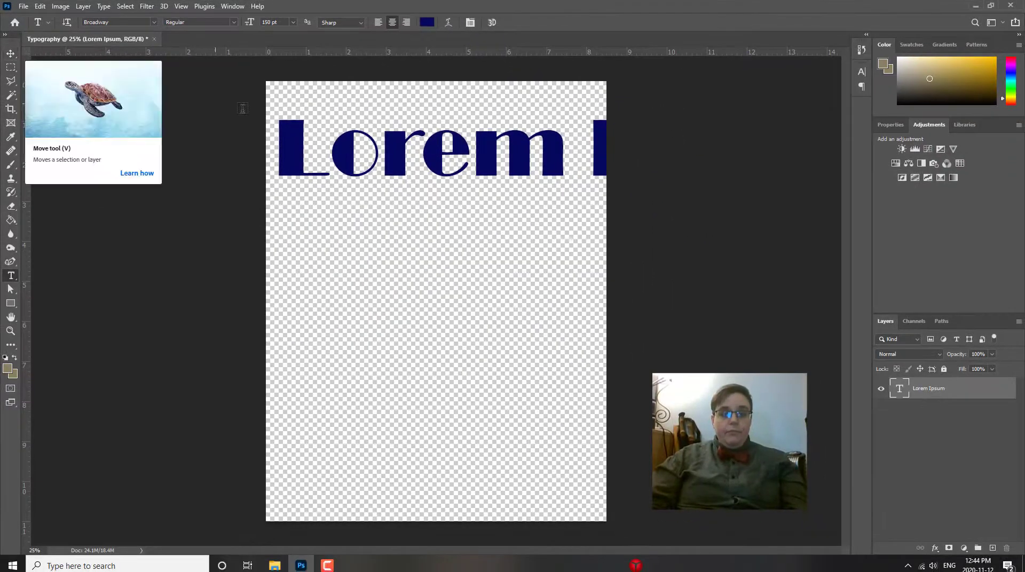
click(10, 53)
mouse_move(276, 170)
mouse_down()
mouse_move(303, 138)
mouse_move(281, 166)
mouse_up()
drag(280, 112, 309, 121)
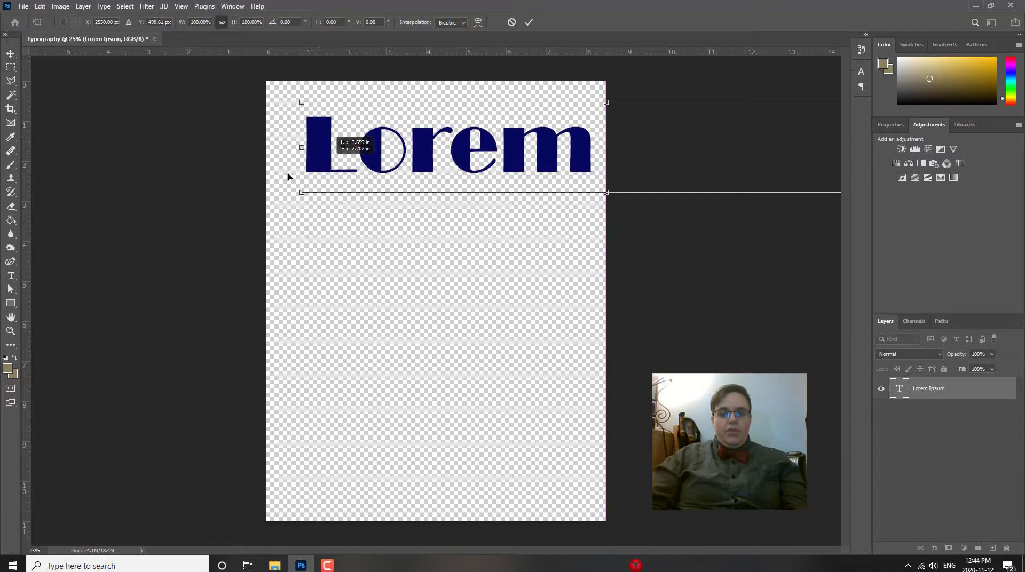
click(11, 276)
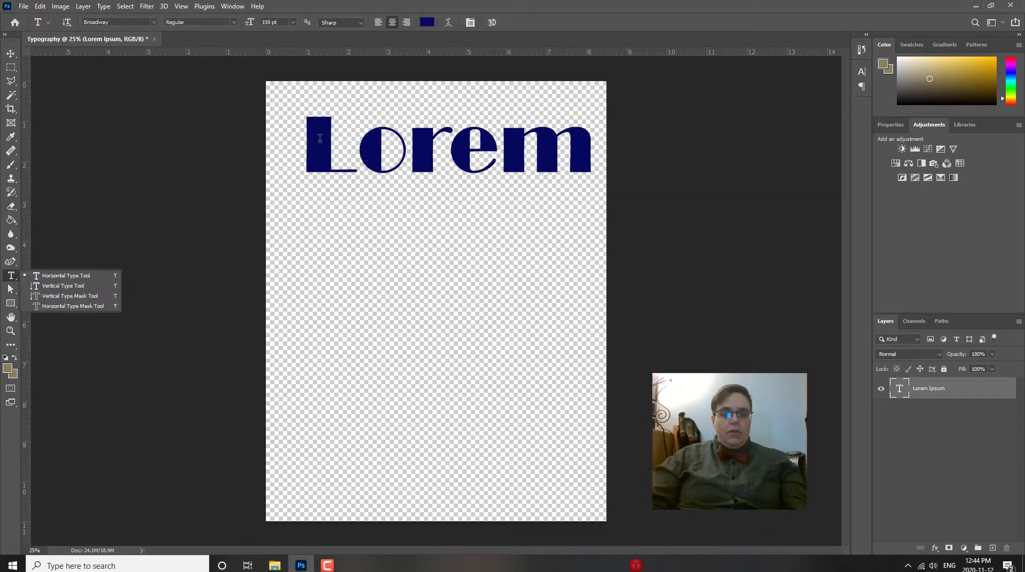
drag(302, 134, 332, 342)
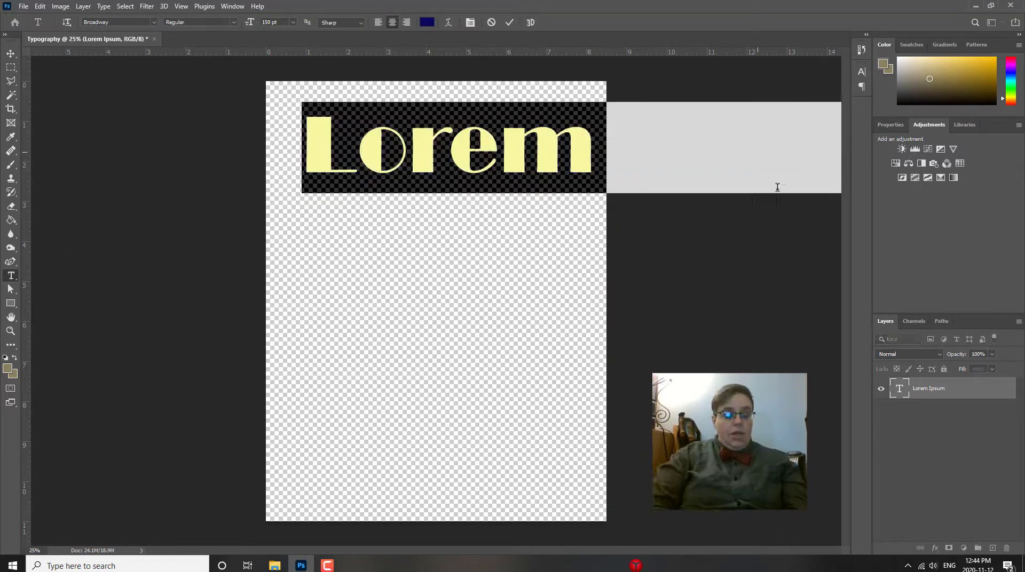
Replace the selected text with 'Sleep', commit it, and centre it near the canvas top
text(JC)
key(BackSpace)
key(BackSpace)
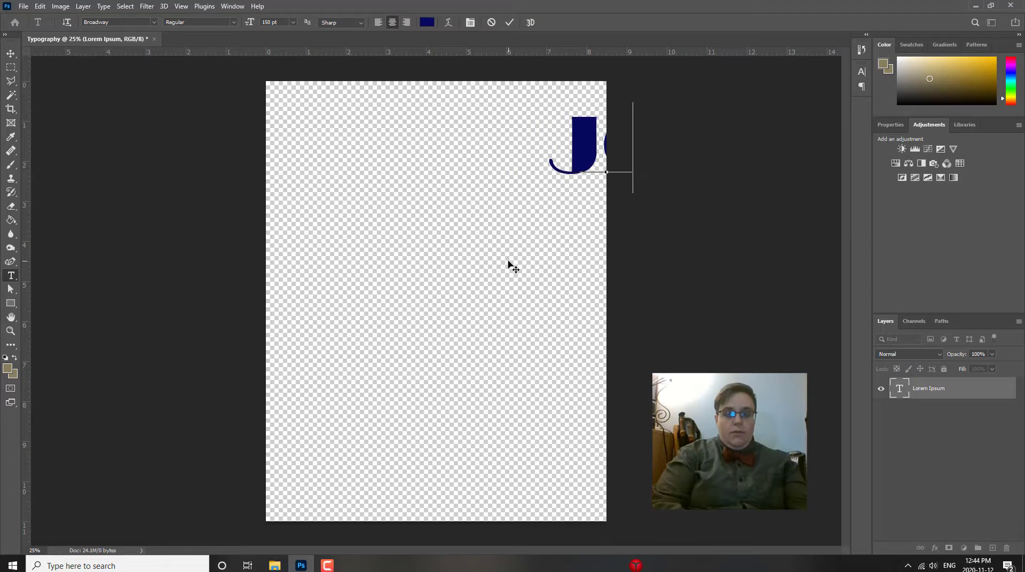
text(Sleep)
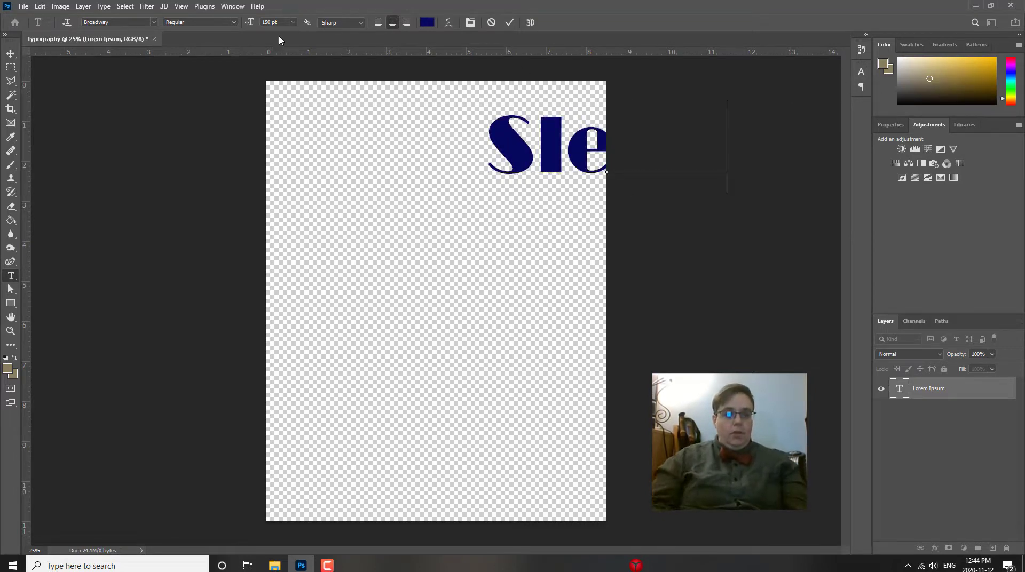
click(10, 60)
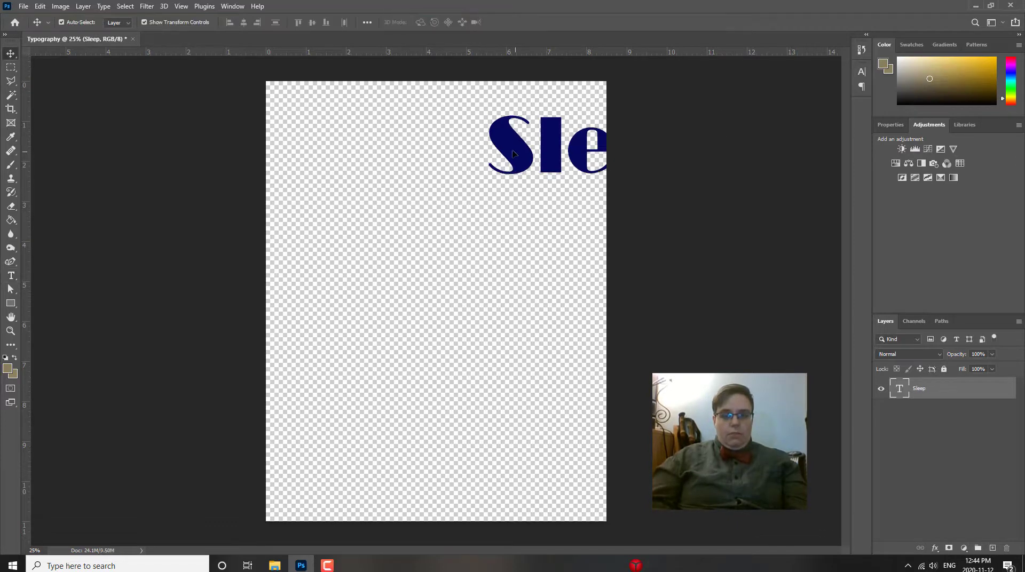
drag(515, 164, 345, 156)
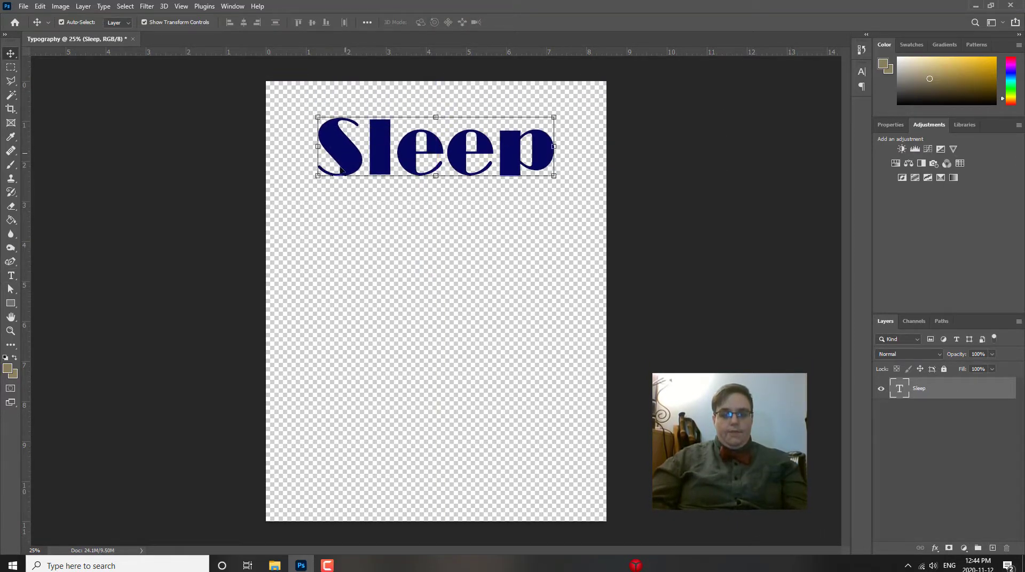
click(661, 236)
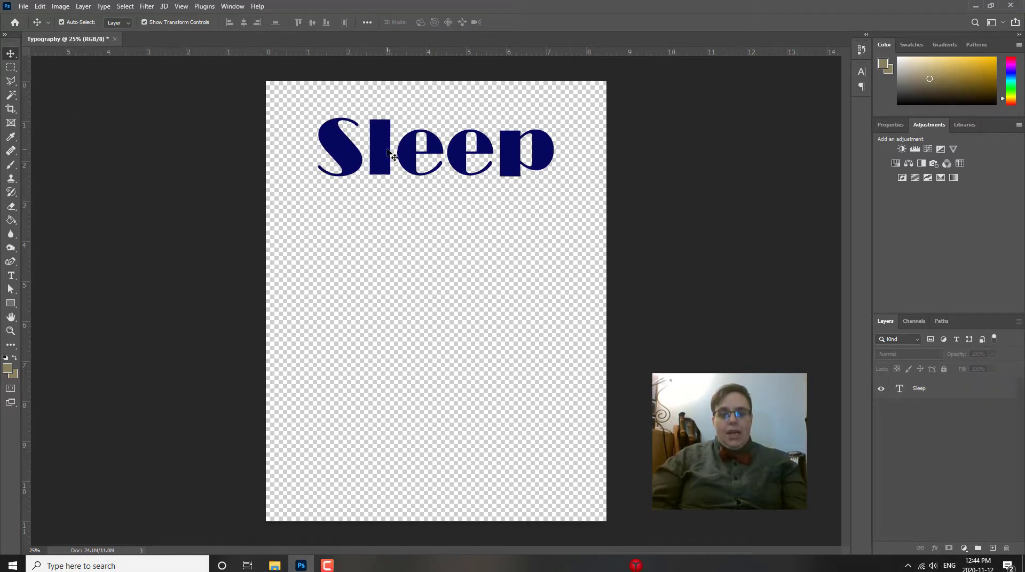
click(11, 275)
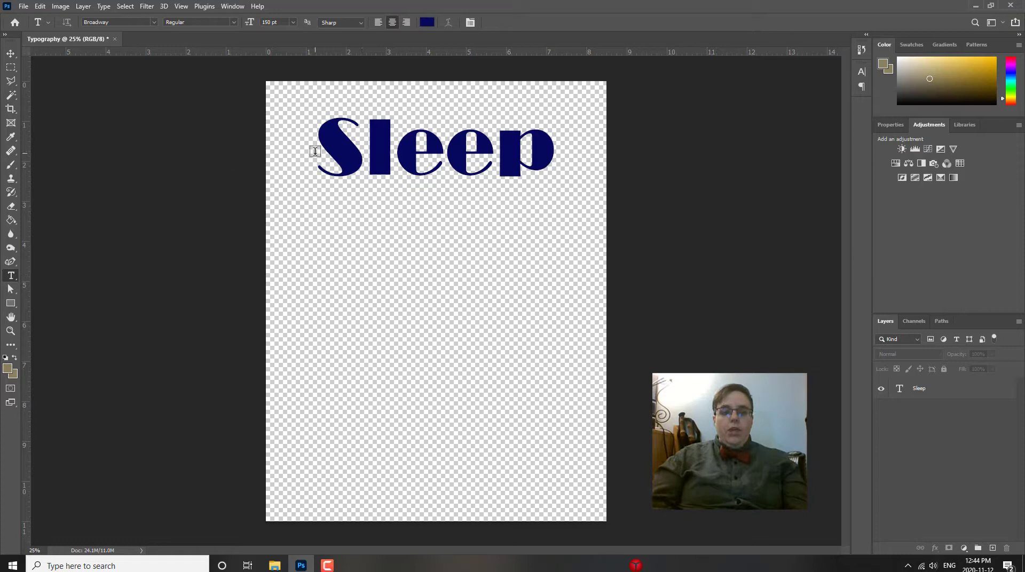
Try a Wave warp on Sleep (bend -100, distortion about -5), then cancel it and commit
drag(330, 142, 631, 162)
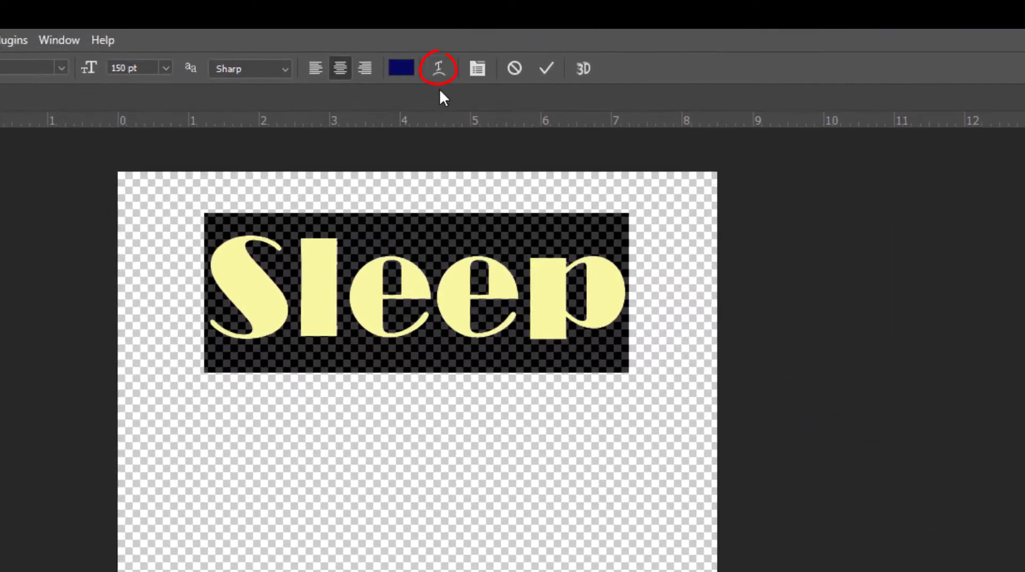
click(437, 71)
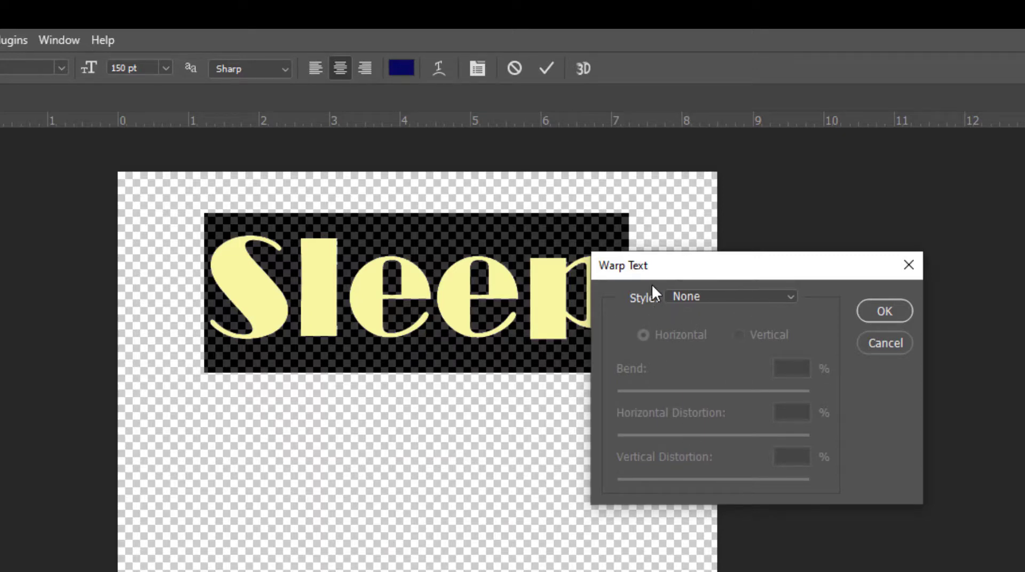
click(790, 296)
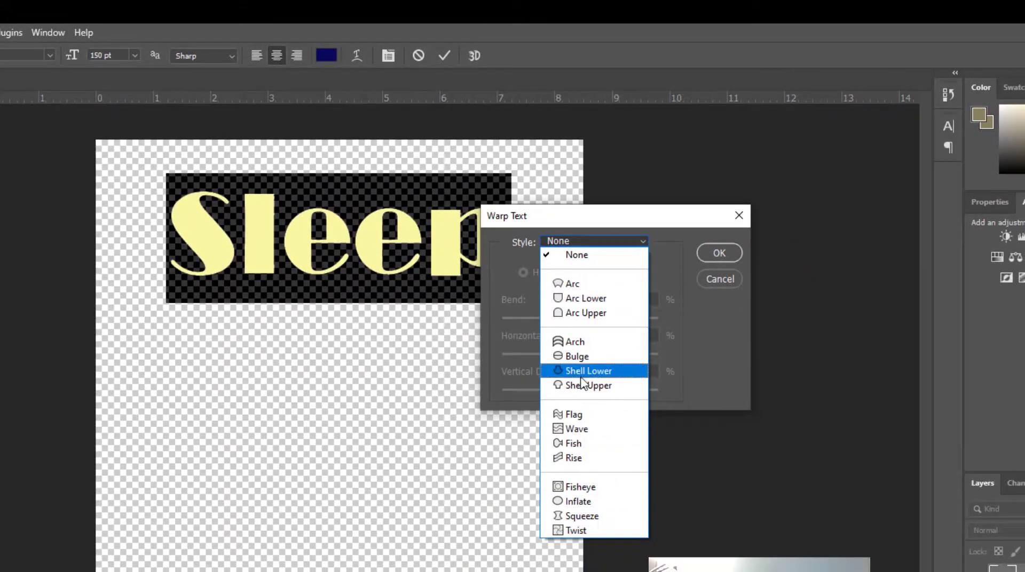
click(581, 429)
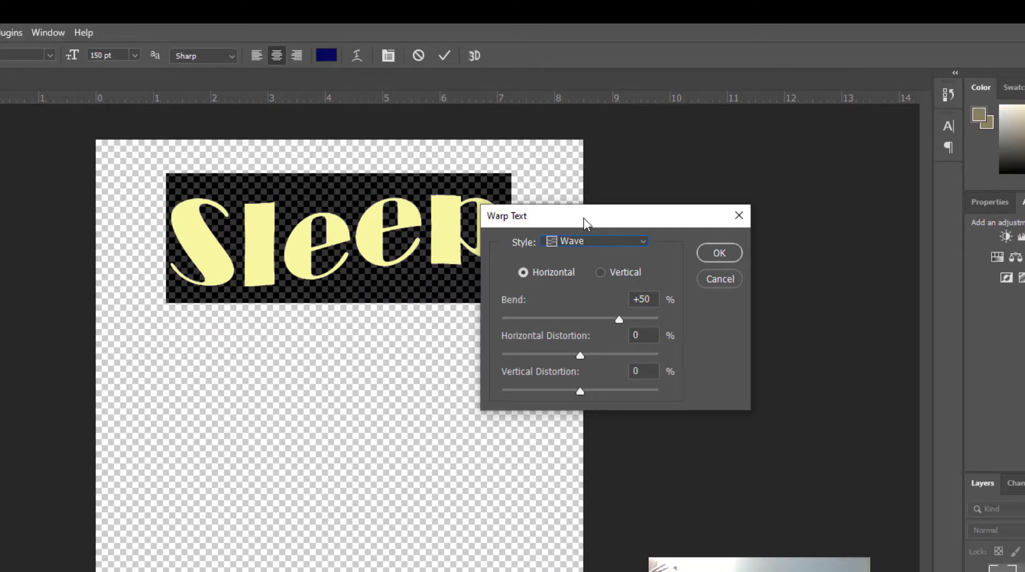
drag(584, 218, 649, 184)
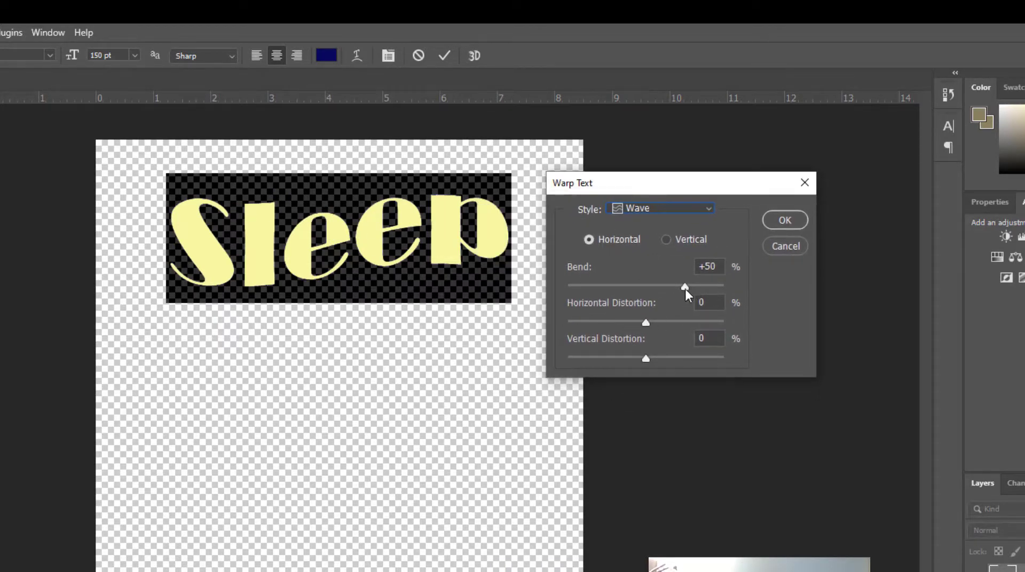
drag(738, 288, 696, 291)
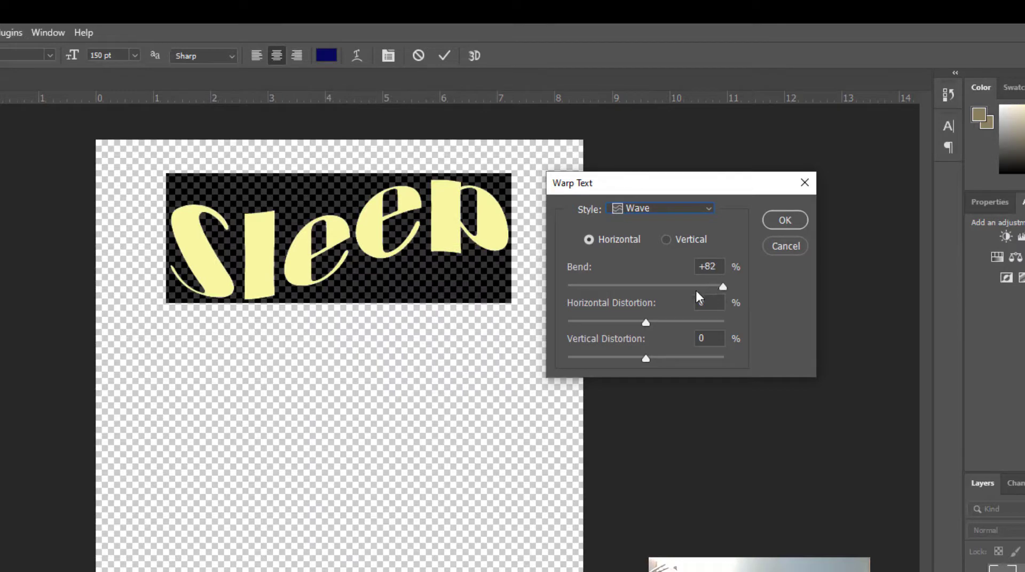
drag(563, 293, 563, 292)
drag(646, 322, 686, 359)
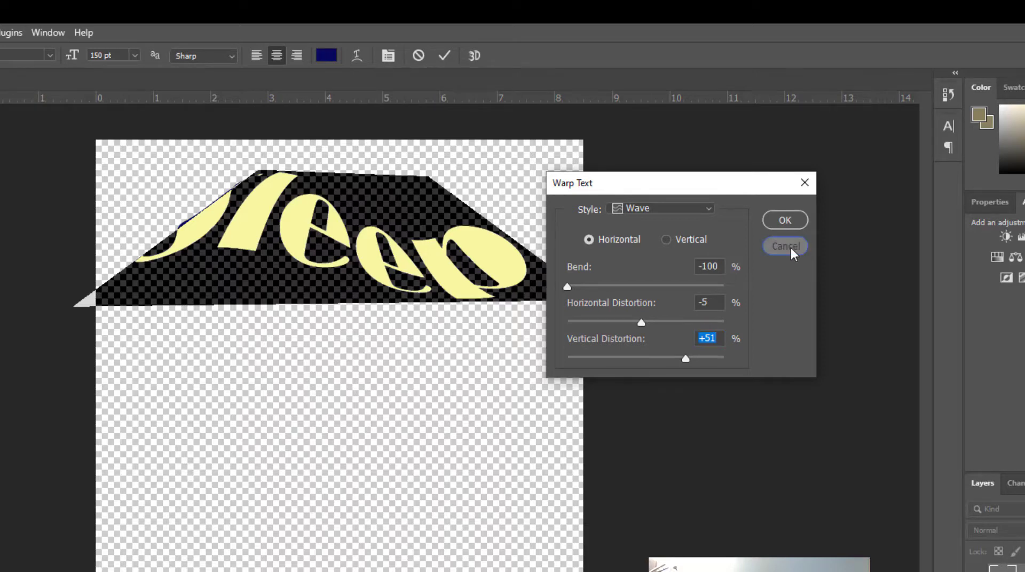
click(785, 246)
click(418, 55)
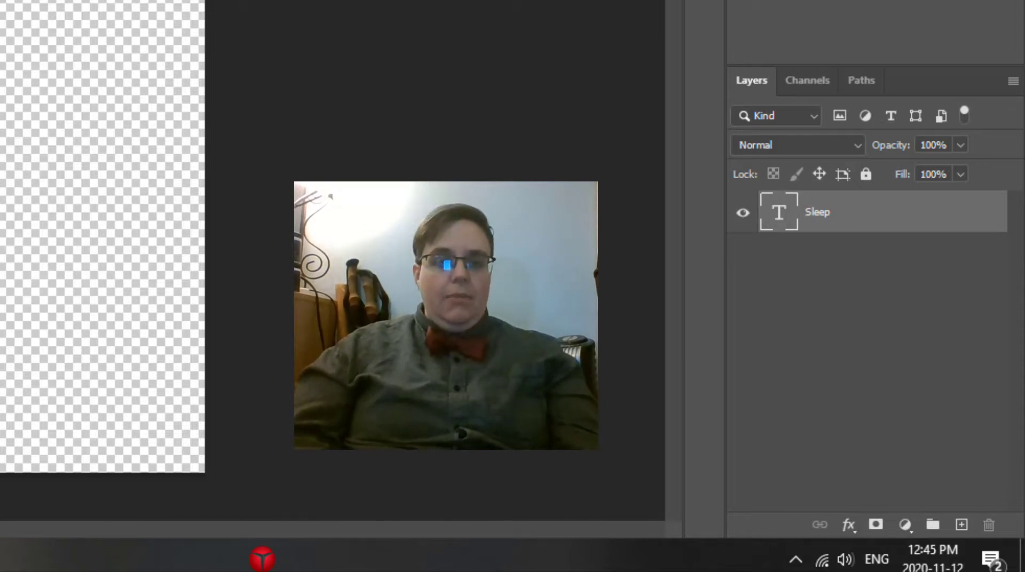
Rasterize the Sleep type layer and cancel the accidental Lorem Ipsum text layer
right_click(827, 219)
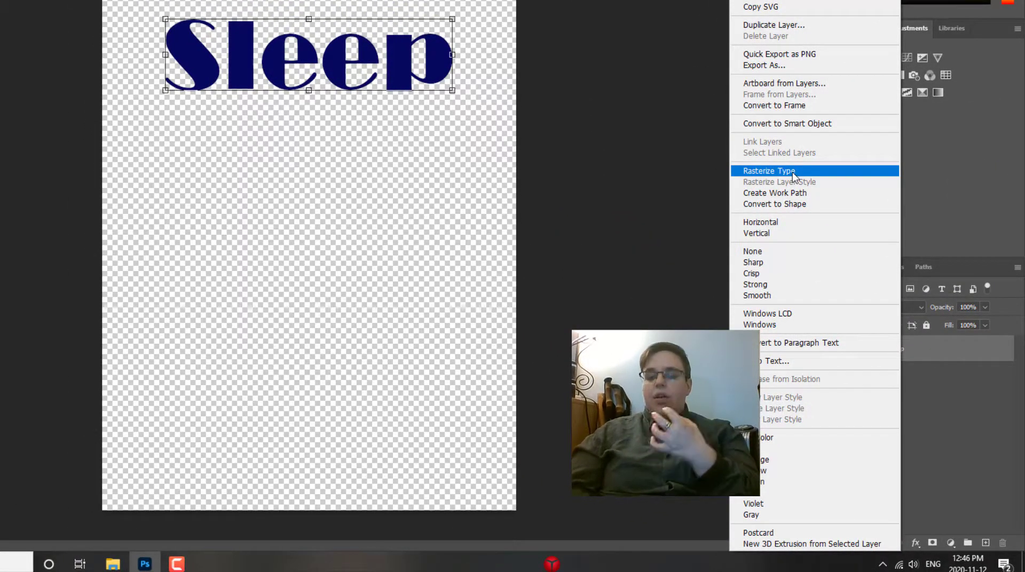
click(793, 172)
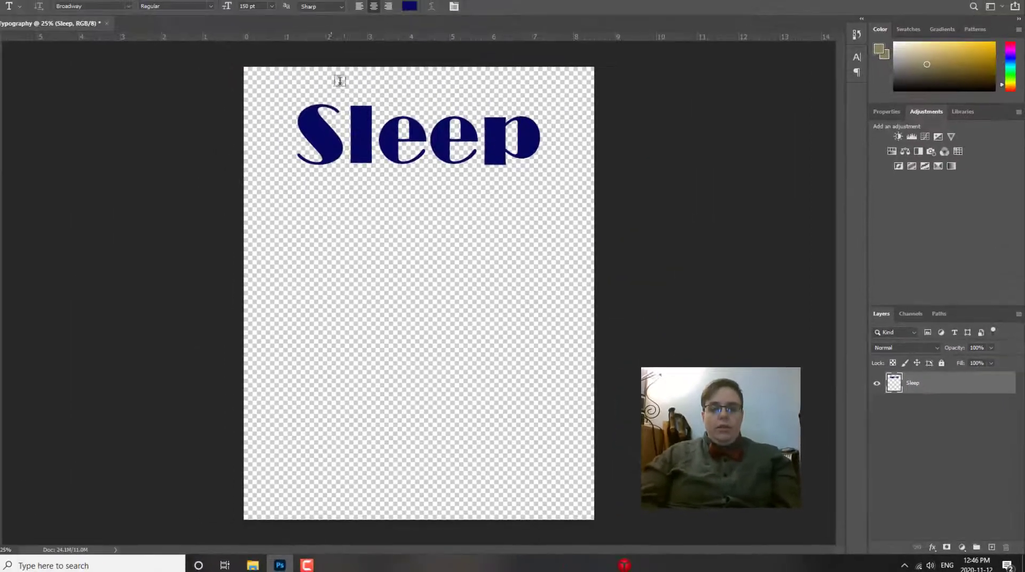
click(487, 104)
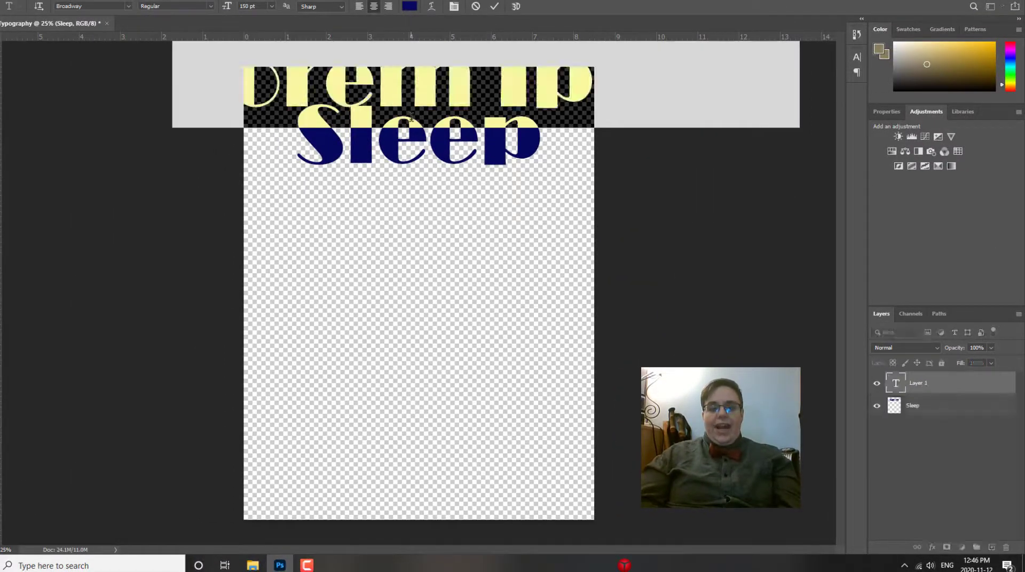
click(474, 6)
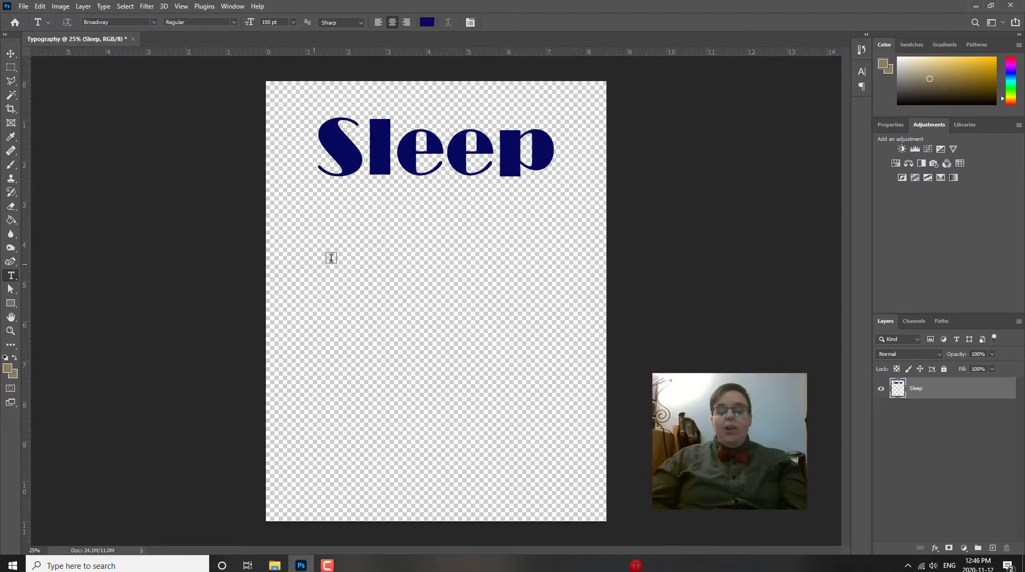
Undo Rasterize Type so Sleep is editable again, and undo its last move from the Edit menu
key(ctrl+z)
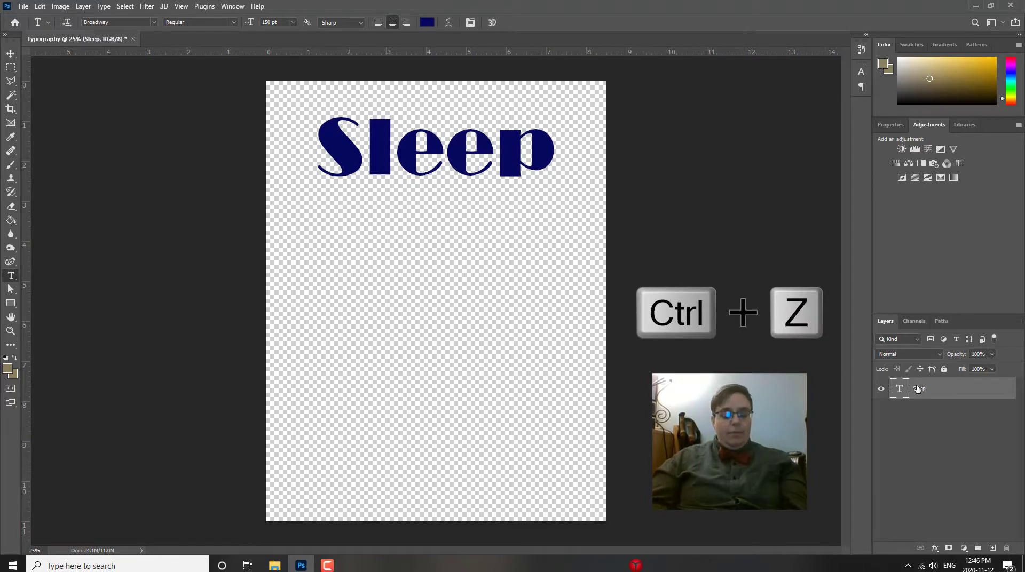
key(ctrl+shift+z)
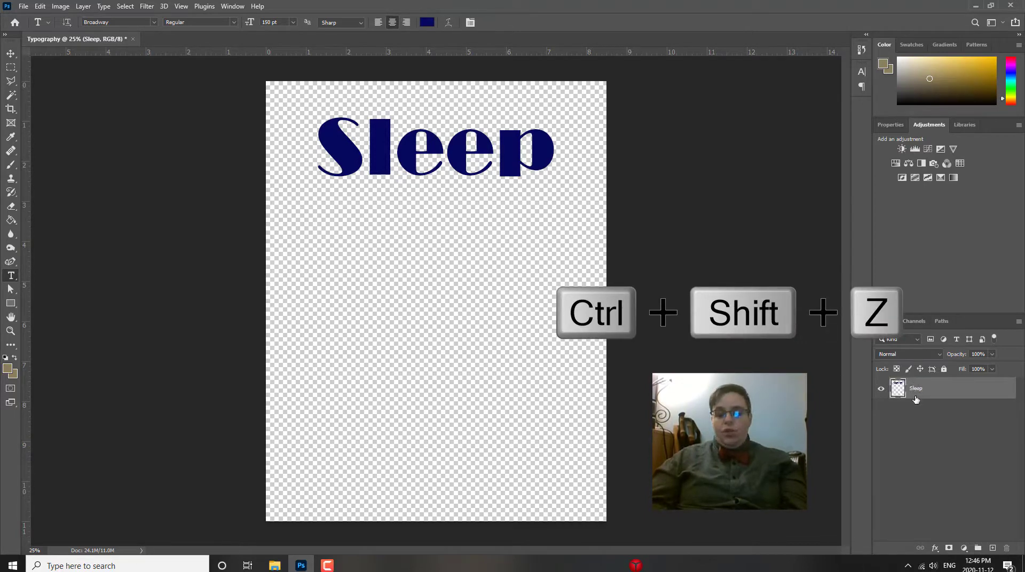
key(ctrl+z)
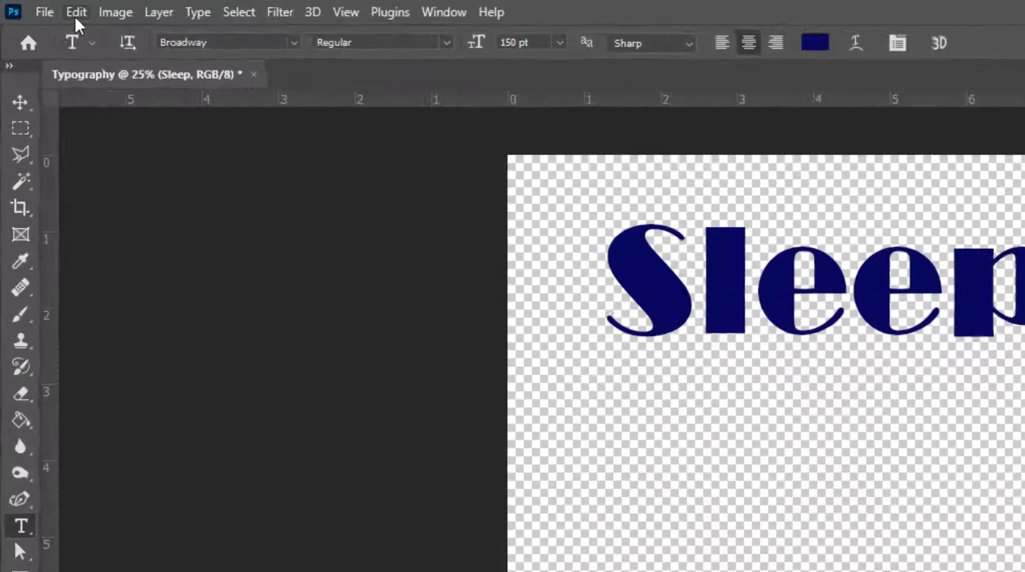
click(40, 6)
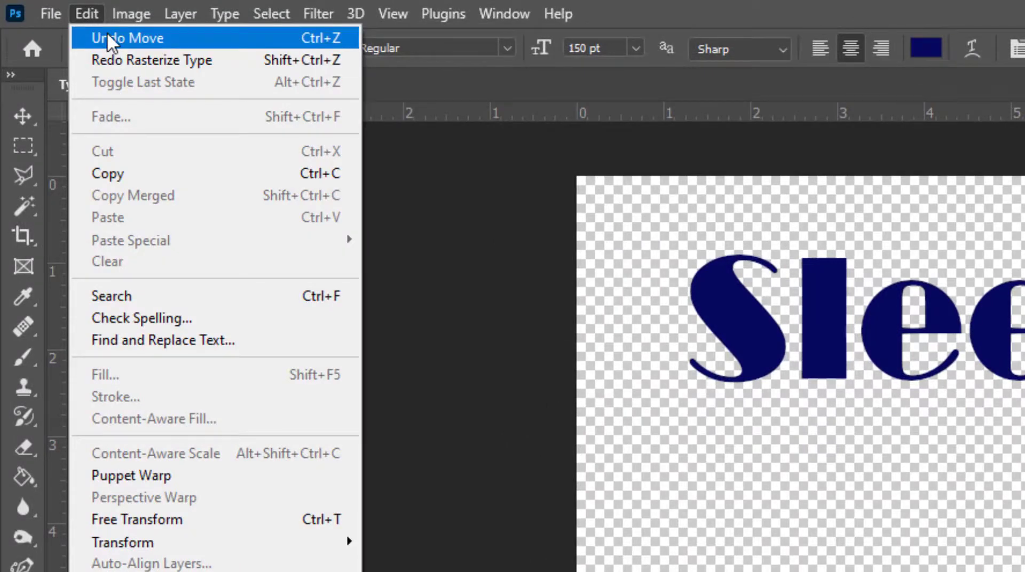
click(107, 38)
click(85, 14)
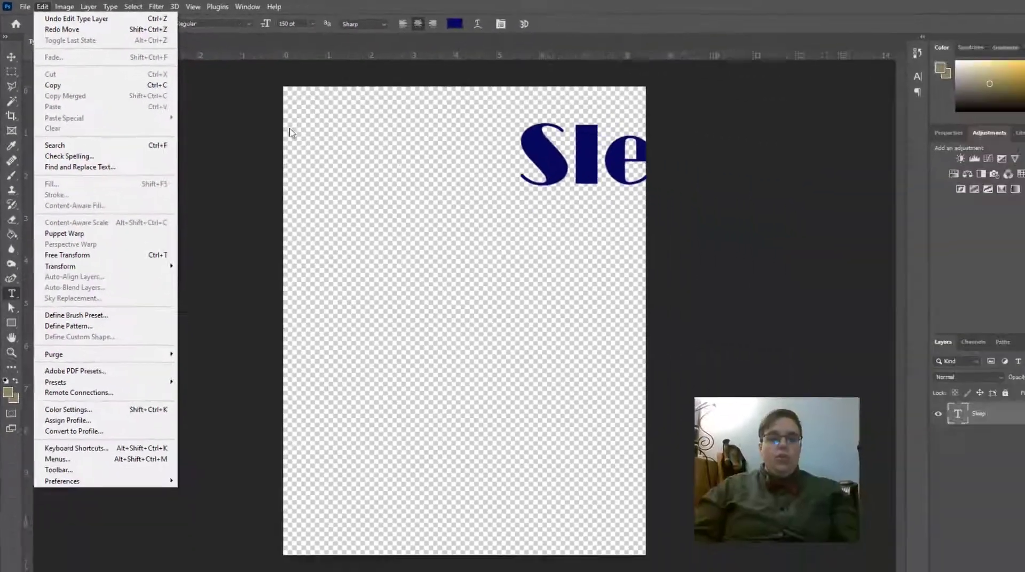
key(Right)
key(Right)
key(Right)
key(Right)
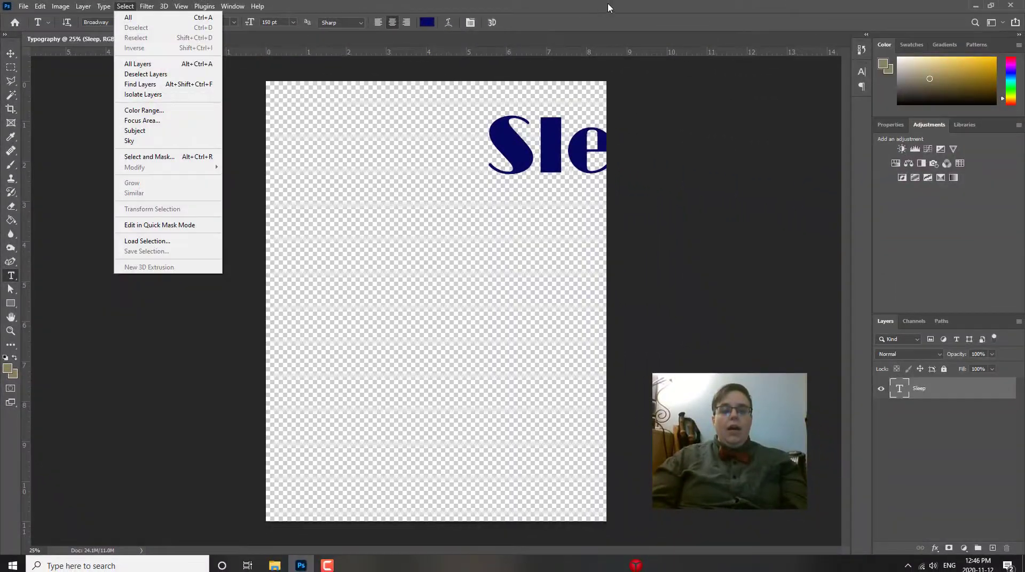
key(Escape)
Move Sleep back near the top and delete the extra Move step from History
key(v)
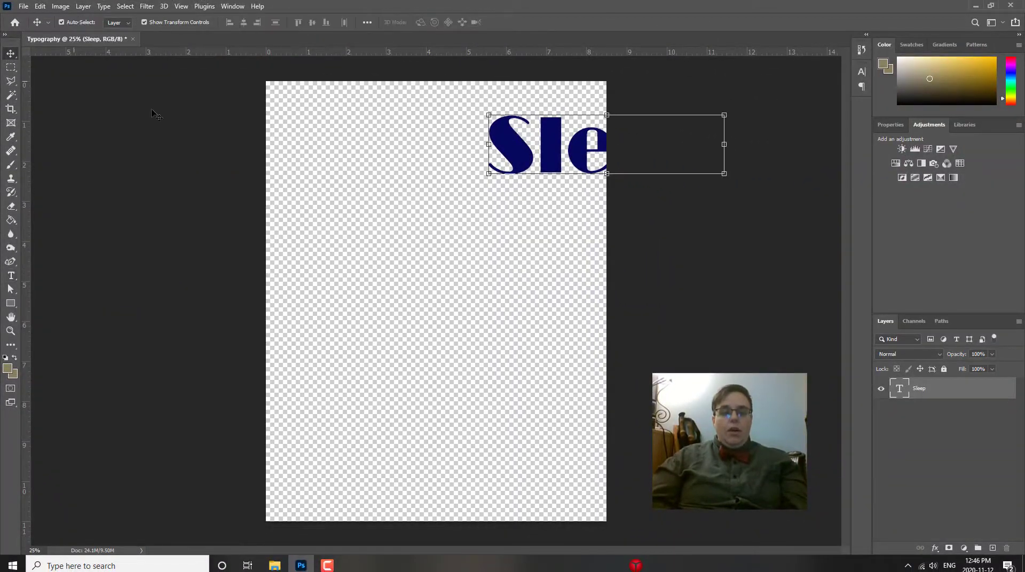
drag(465, 155, 313, 131)
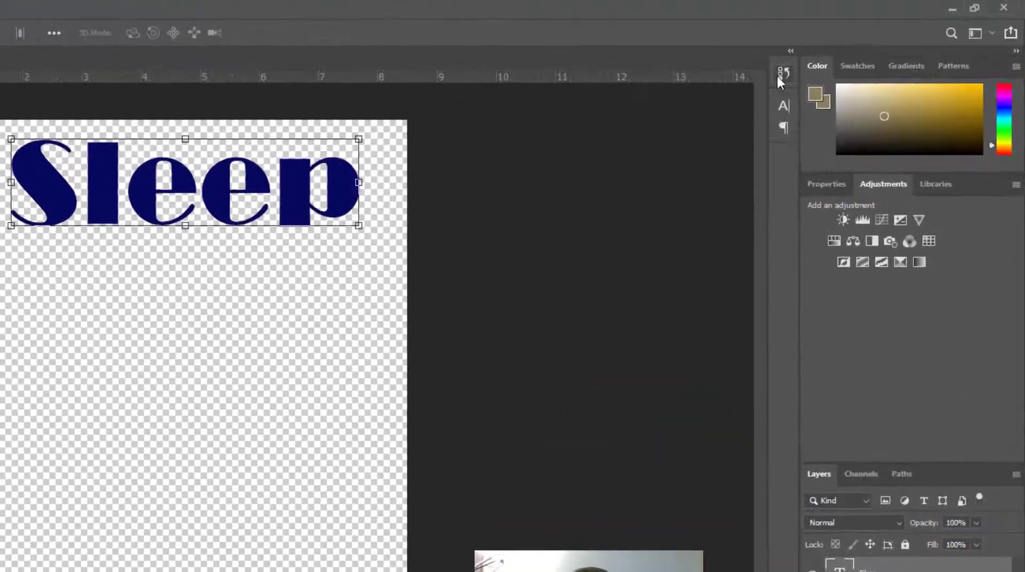
click(777, 76)
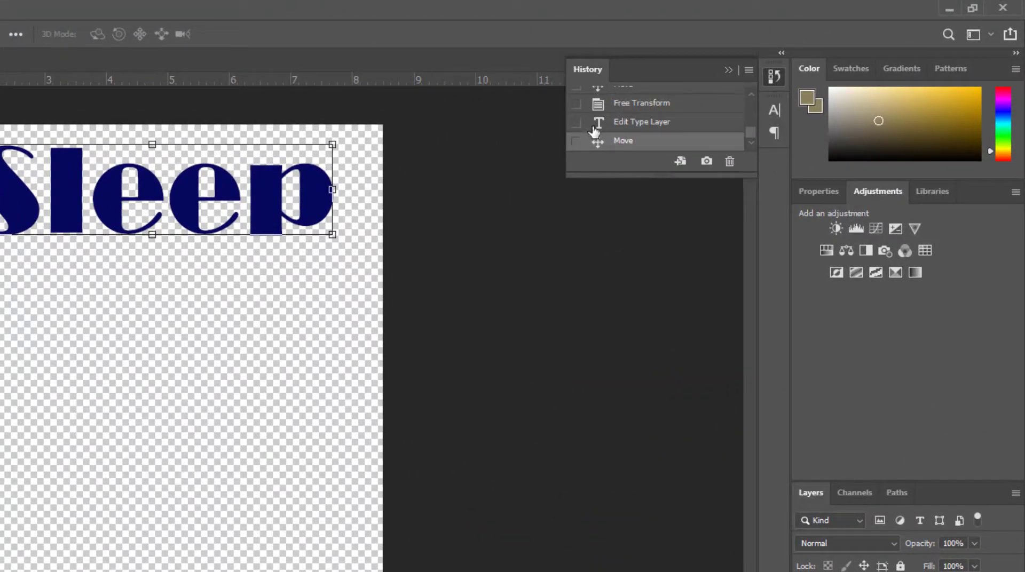
scroll(595, 128, up, 1)
scroll(596, 125, down, 1)
drag(623, 141, 729, 161)
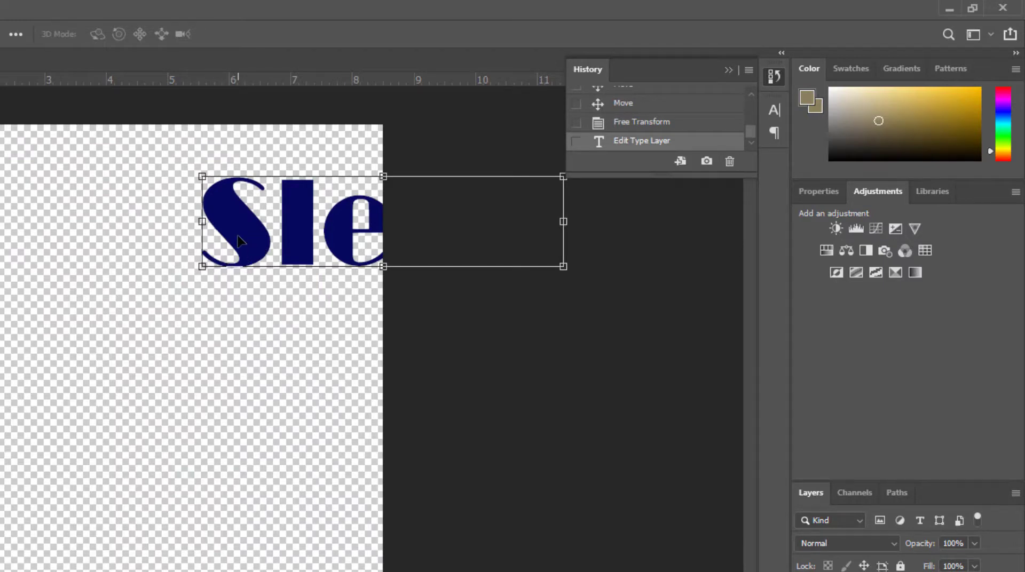
Drag Sleep to the horizontal centre guide at the top of the canvas
drag(239, 242, 0, 214)
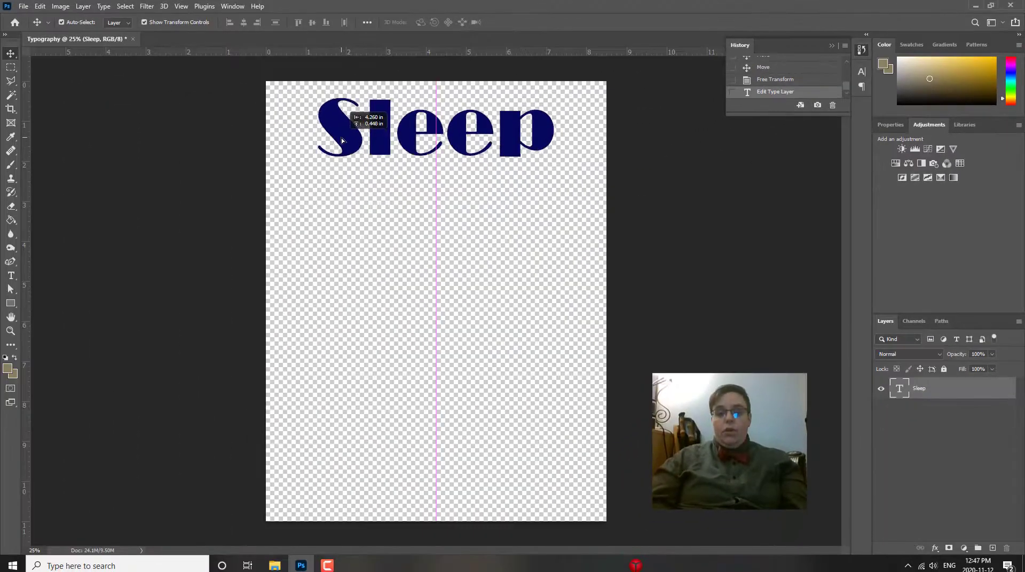
drag(341, 140, 342, 142)
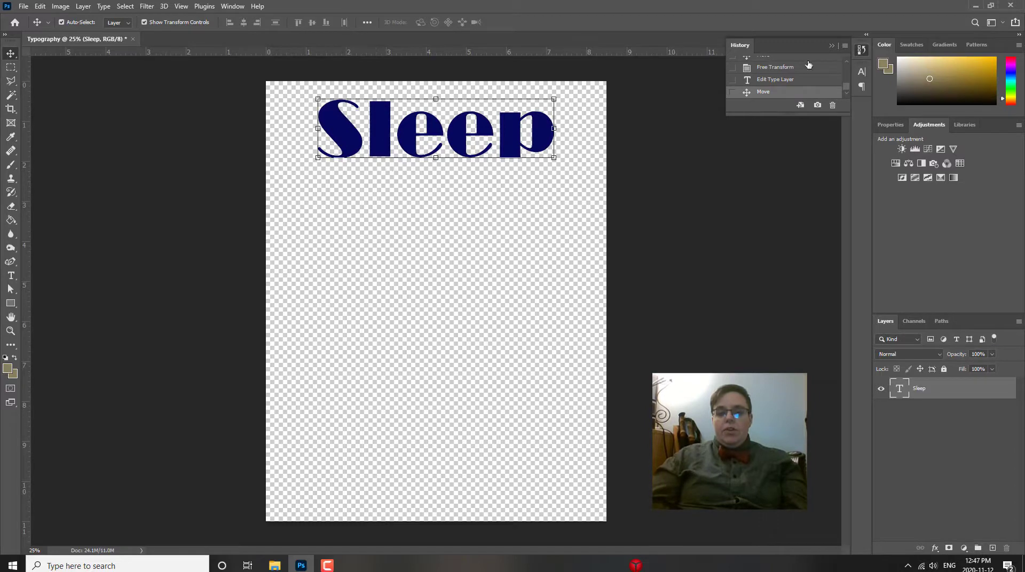
click(831, 45)
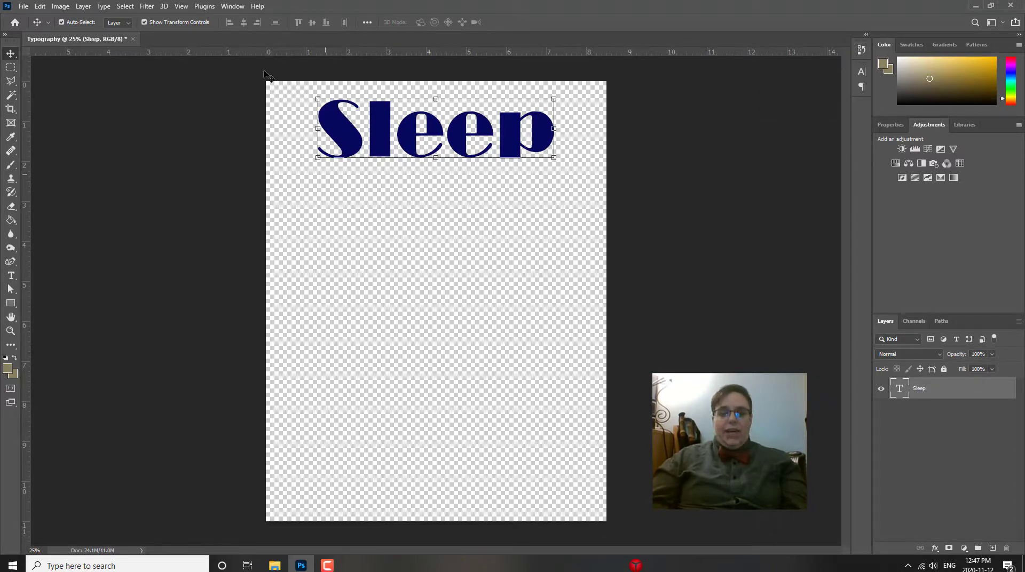
Select all the Sleep letters with the Type tool and show the Warp Text style choices
click(11, 275)
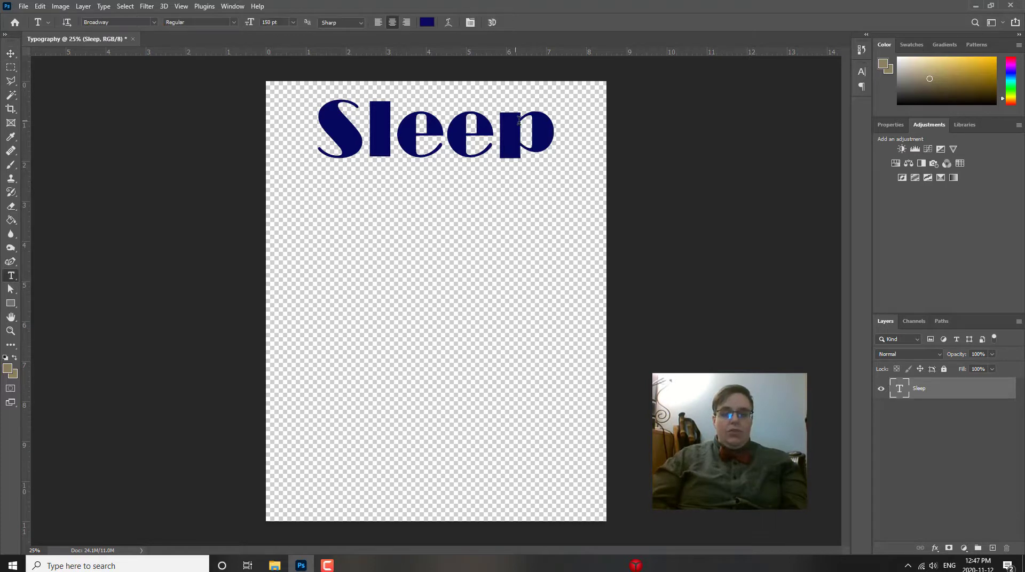
drag(547, 116, 316, 133)
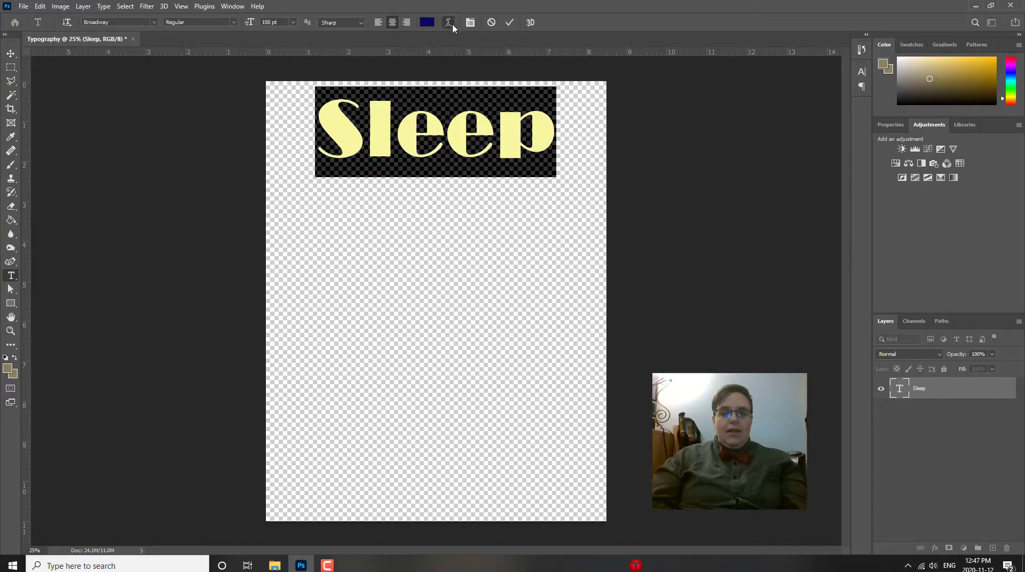
click(447, 24)
click(687, 129)
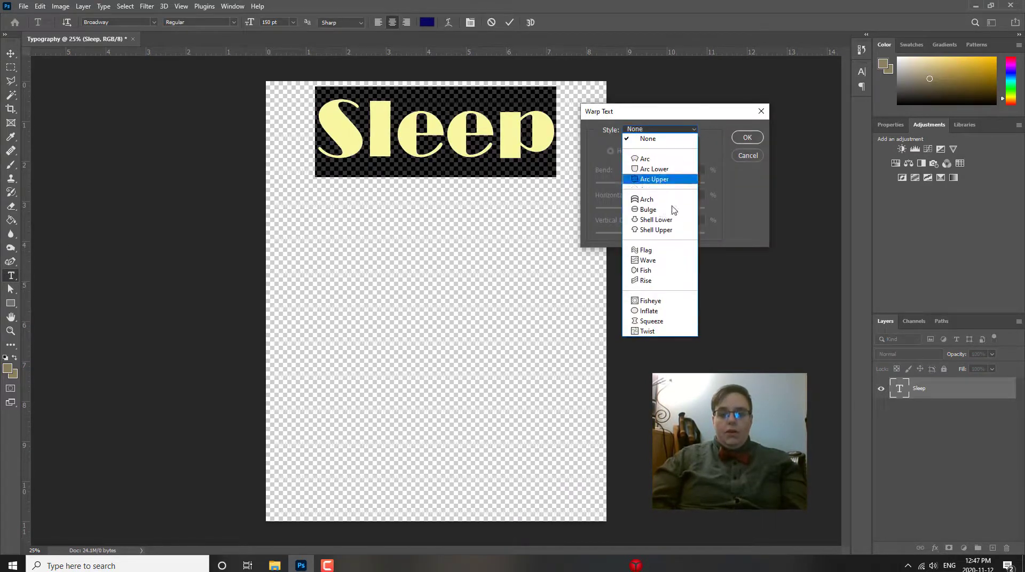